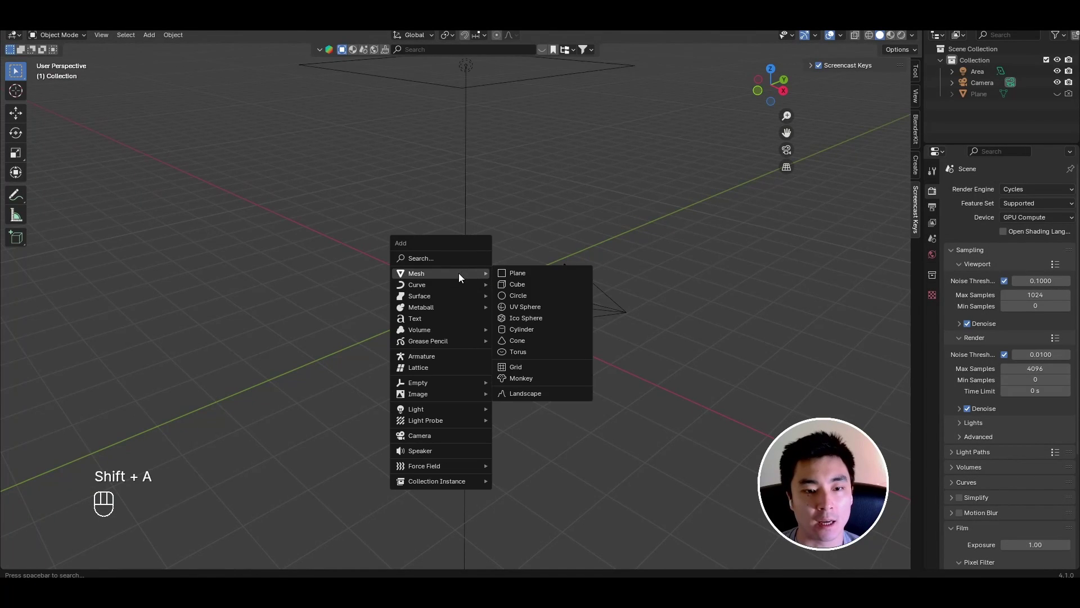
Step: Add a cube at the origin and flatten it along the Z axis into a thin slab
left_click(544, 284)
key("s")
key("z")
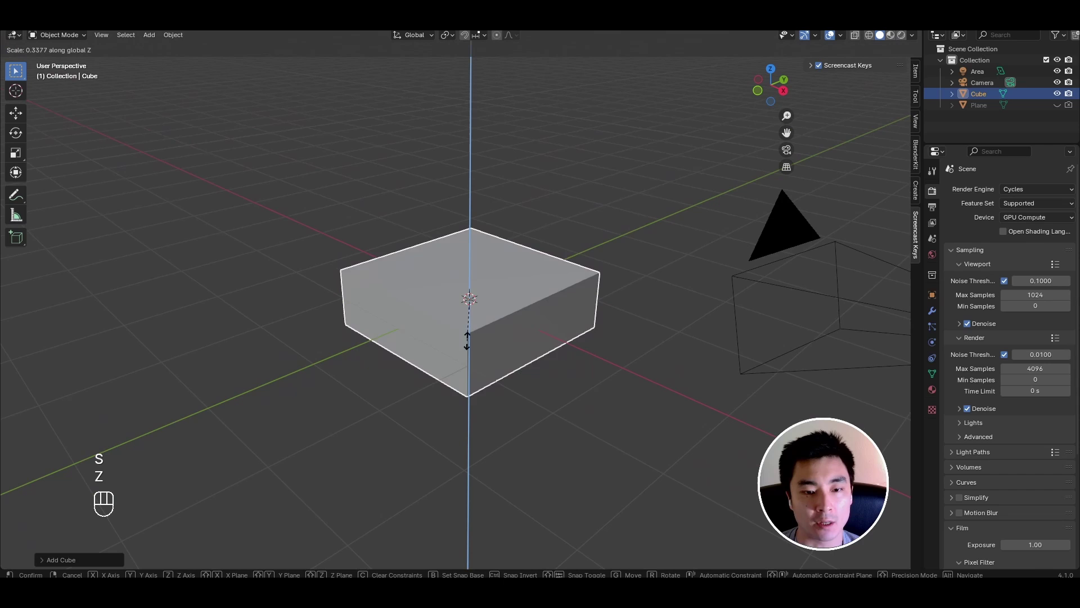
Step: Add a NURBS path curve above the slab and scale it down to fit within the slab's length
key("shift+a")
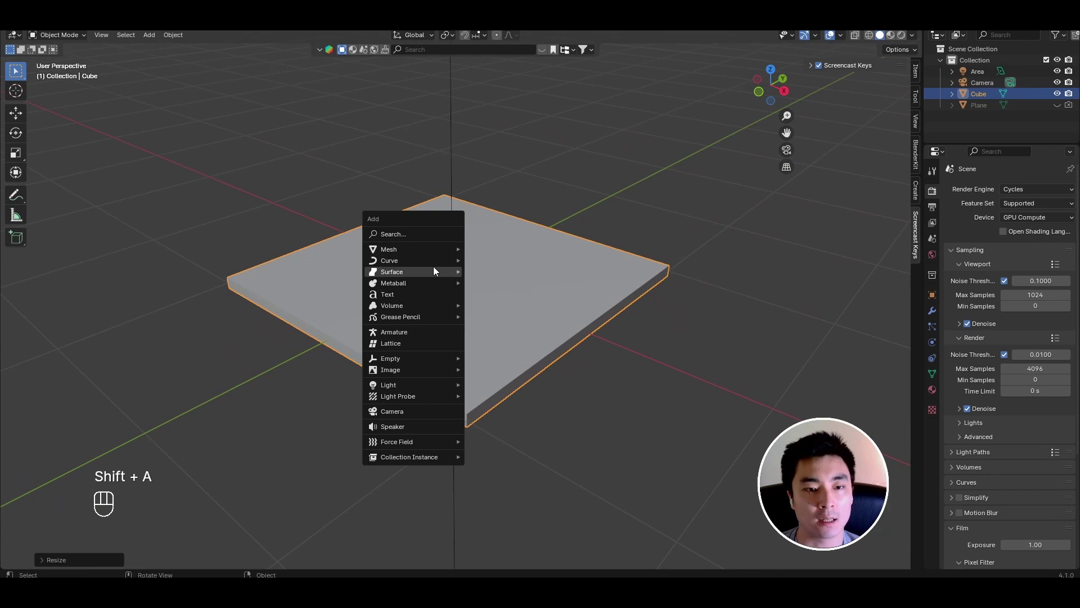
mouse_move(442, 260)
left_click(506, 309)
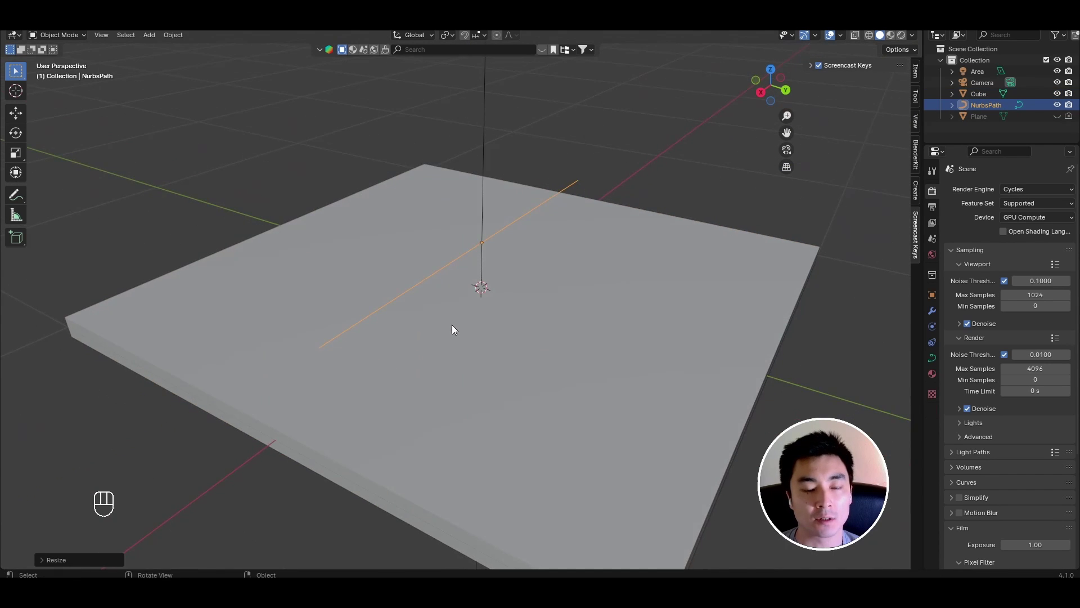
mouse_move(452, 326)
middle_mouse_down()
mouse_move(443, 319)
mouse_move(455, 321)
middle_mouse_up()
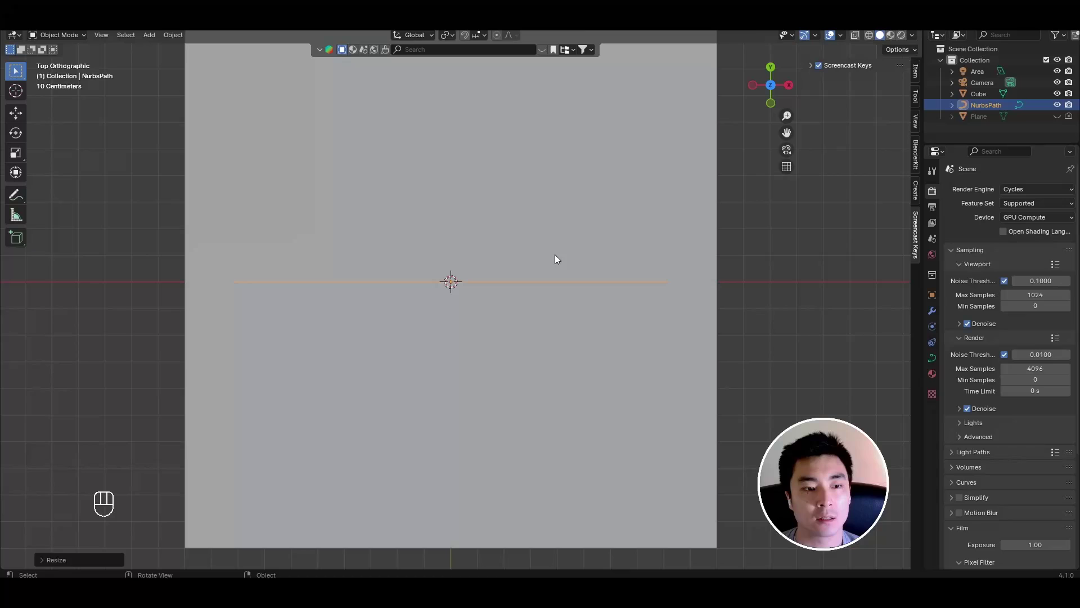
Step: Subdivide all segments of the path twice in Edit Mode
key("Tab")
left_click(254, 35)
left_click(265, 45)
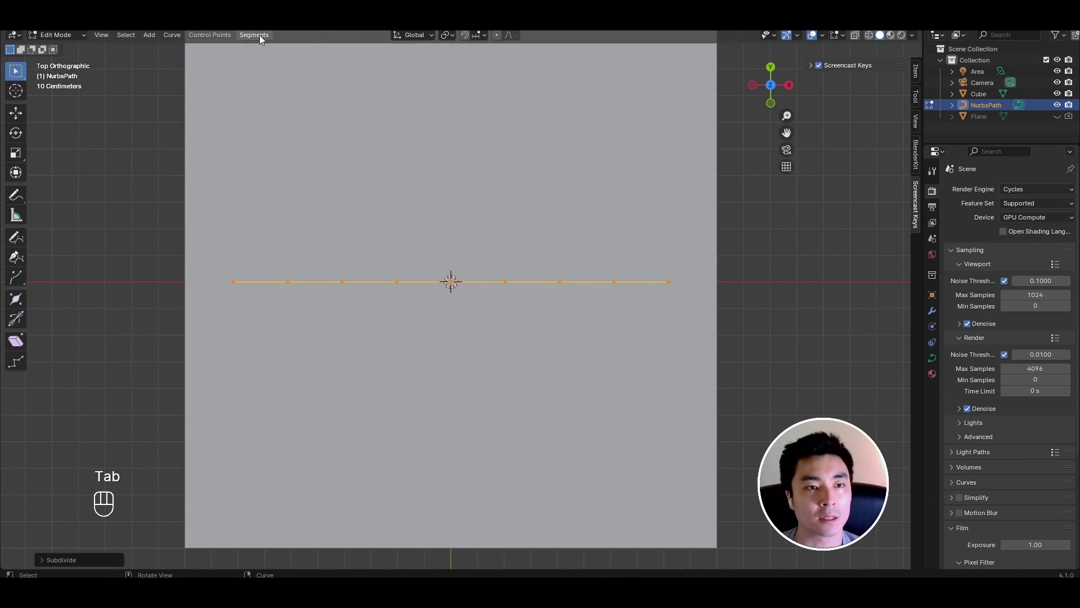
left_click(254, 35)
left_click(264, 45)
scroll(361, 241, "up", 2)
Step: Move two groups of three control points about 0.1 m along Y to form two bumps in the path
left_click(340, 298)
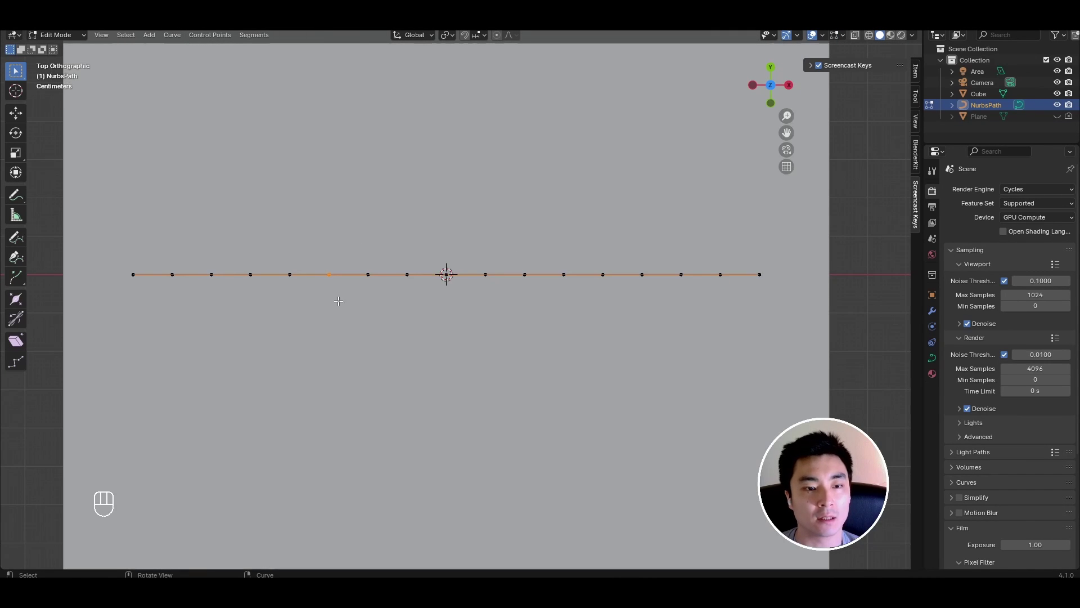
middle_click_drag(338, 300, 334, 260)
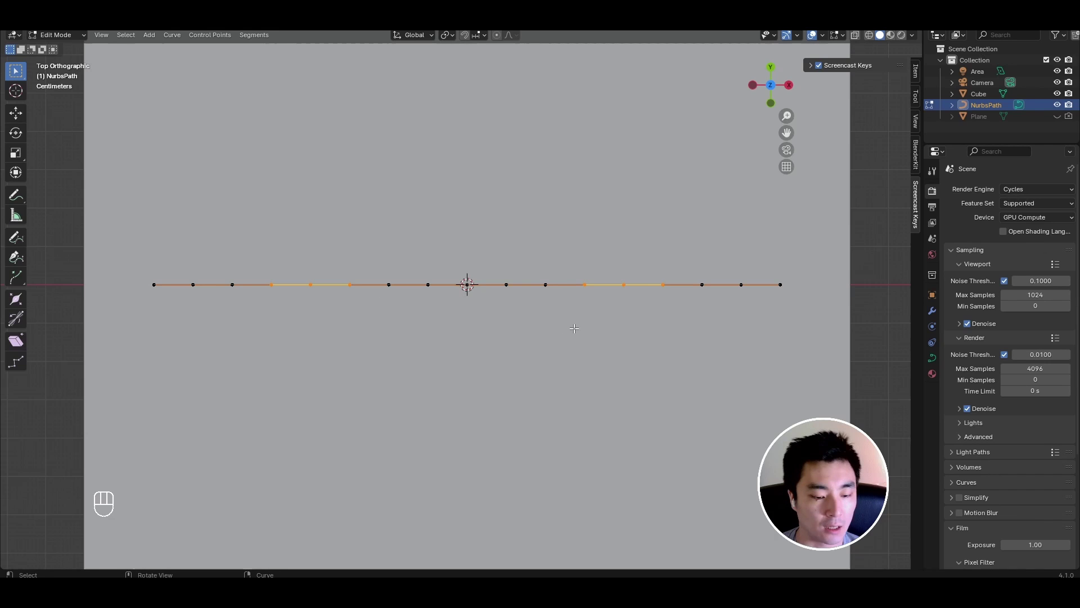
key("g")
key("y")
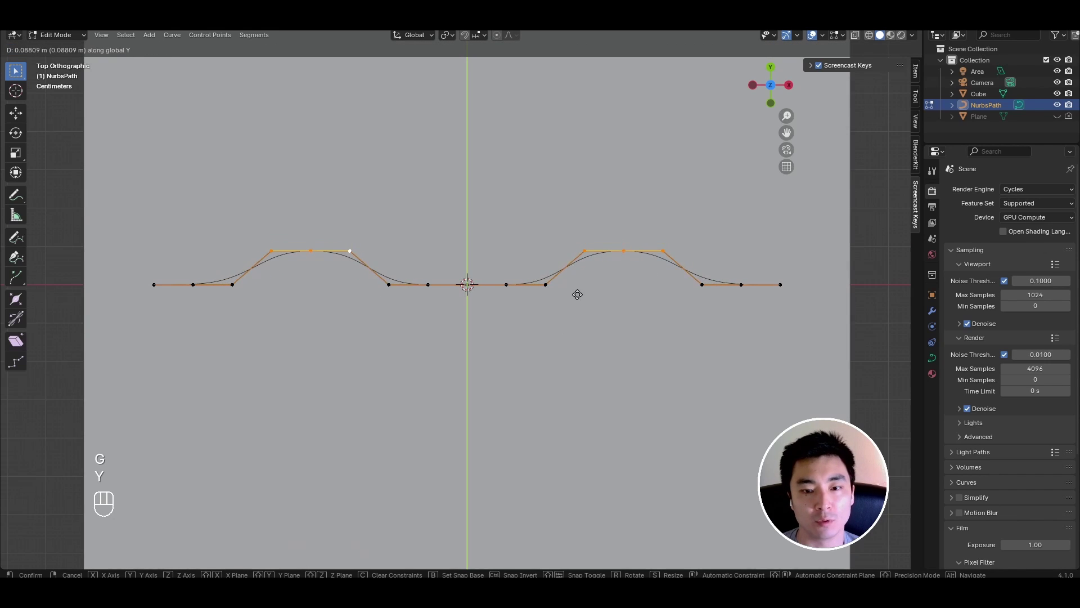
left_click(580, 289)
Step: Align the control points on each side of the first bump by scaling each pair to 0 along X
left_click(358, 307)
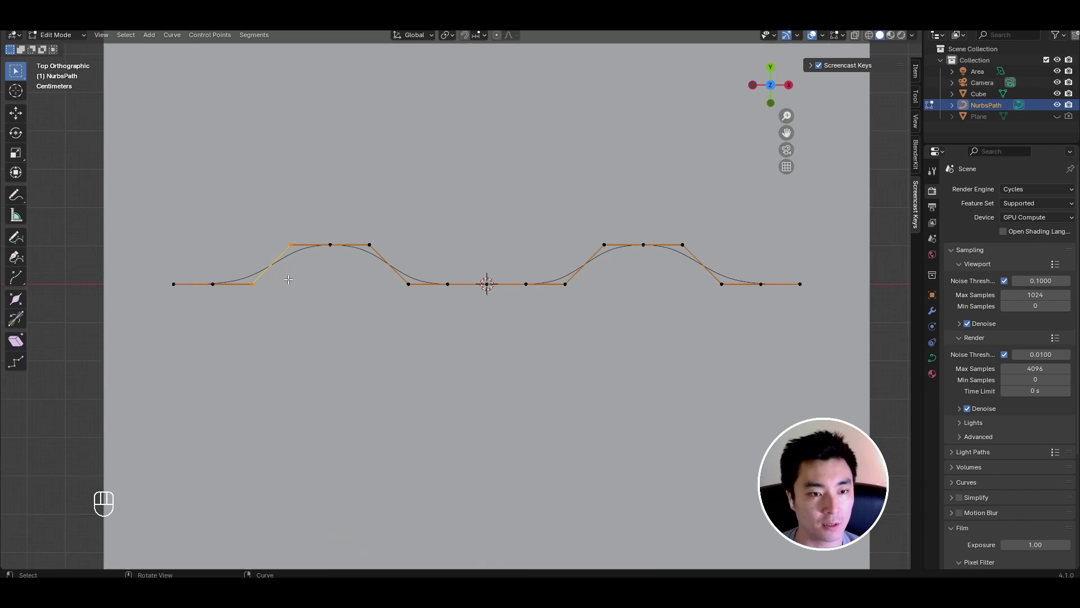
key("s")
key("x")
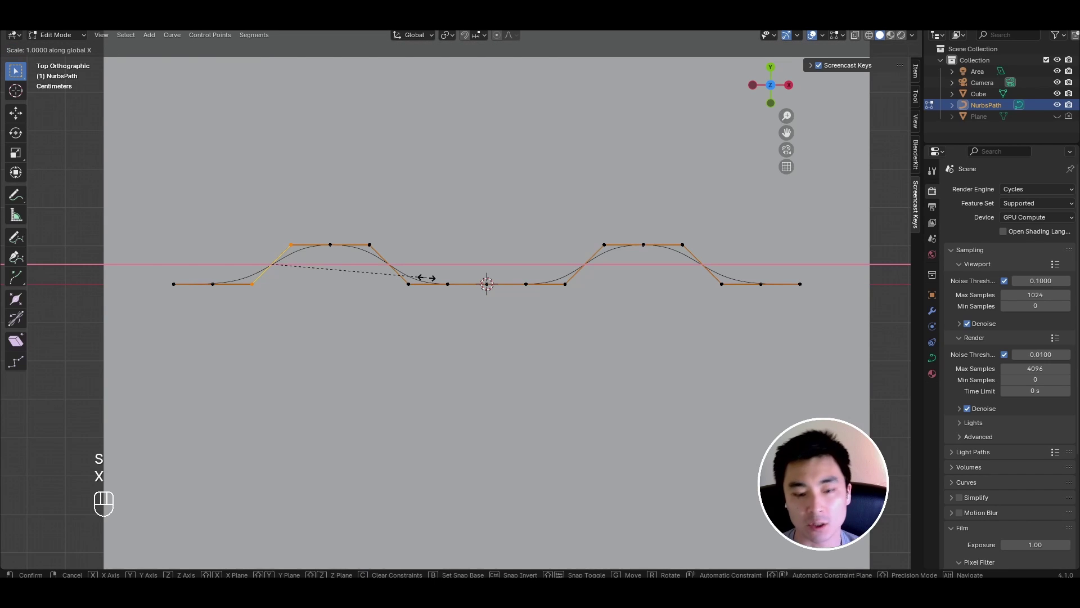
key("0")
key("Return")
left_click(369, 245)
key("s")
key("x")
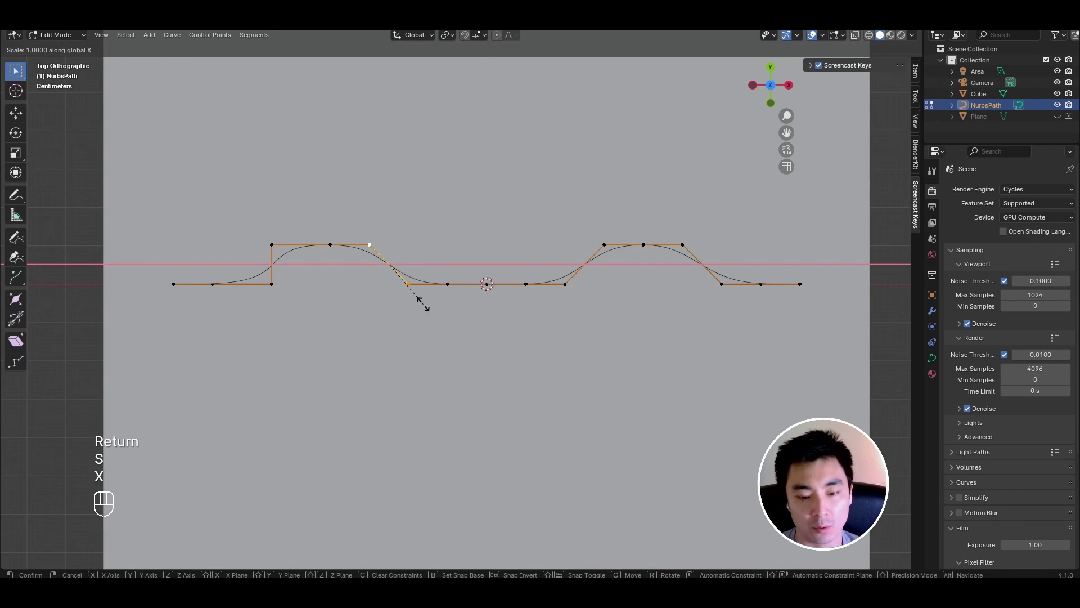
key("0")
key("Return")
Step: Straighten both sides of the second bump by scaling each side's pair of control points to 0 along X
left_click_drag(550, 219, 612, 308)
key("s")
key("x")
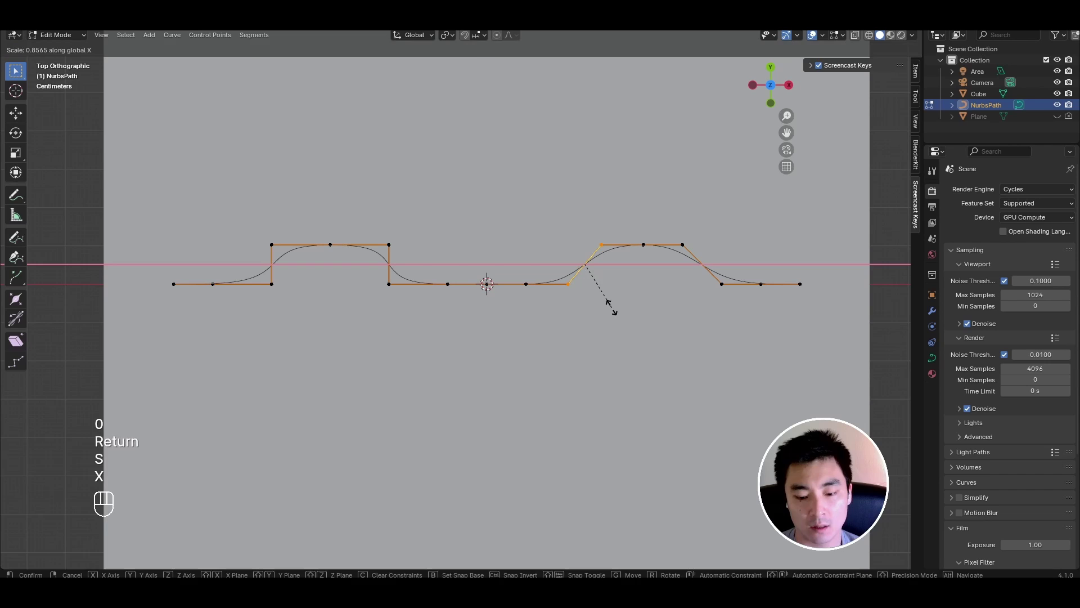
key("0")
key("Return")
left_click_drag(673, 231, 735, 315)
key("s")
key("x")
key("0")
key("Return")
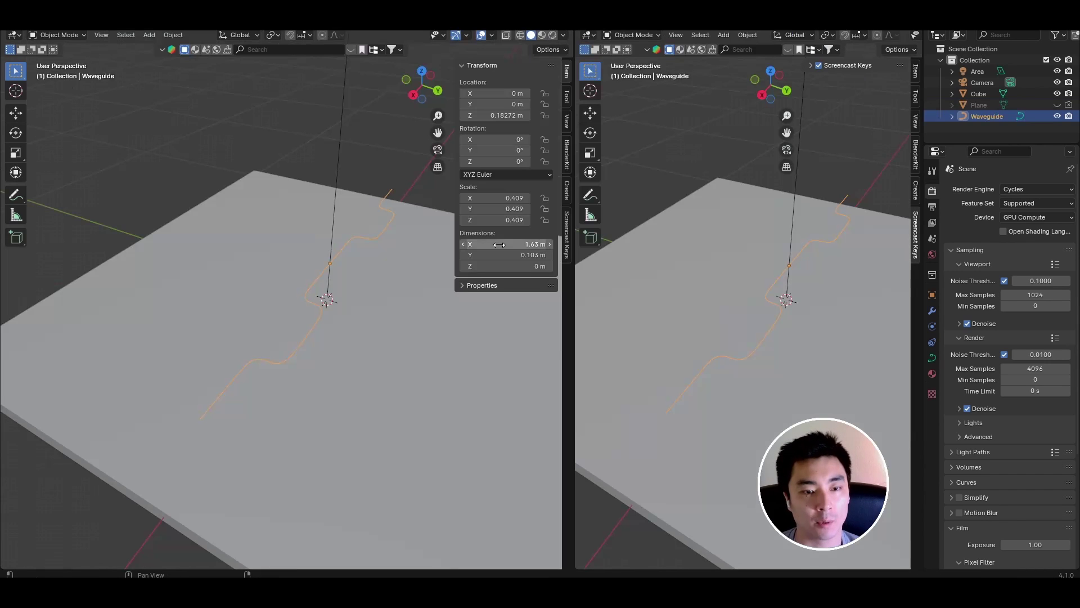
Step: Turn the spare 3D viewport into a Geometry Node Editor and create a new node group for the Waveguide curve
key("n")
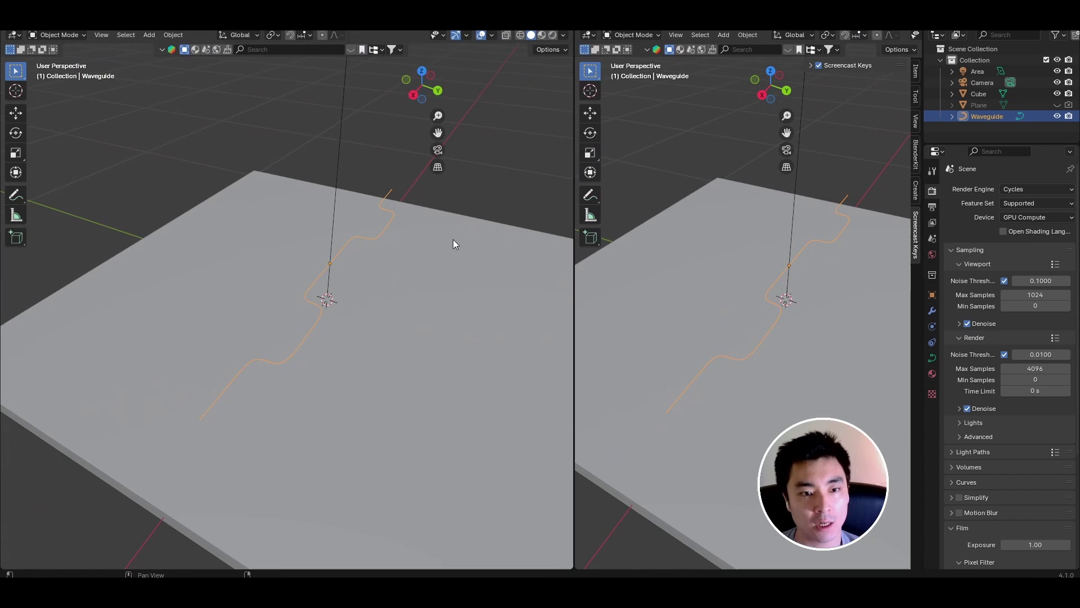
left_click(11, 35)
left_click(90, 127)
key("n")
left_click(287, 34)
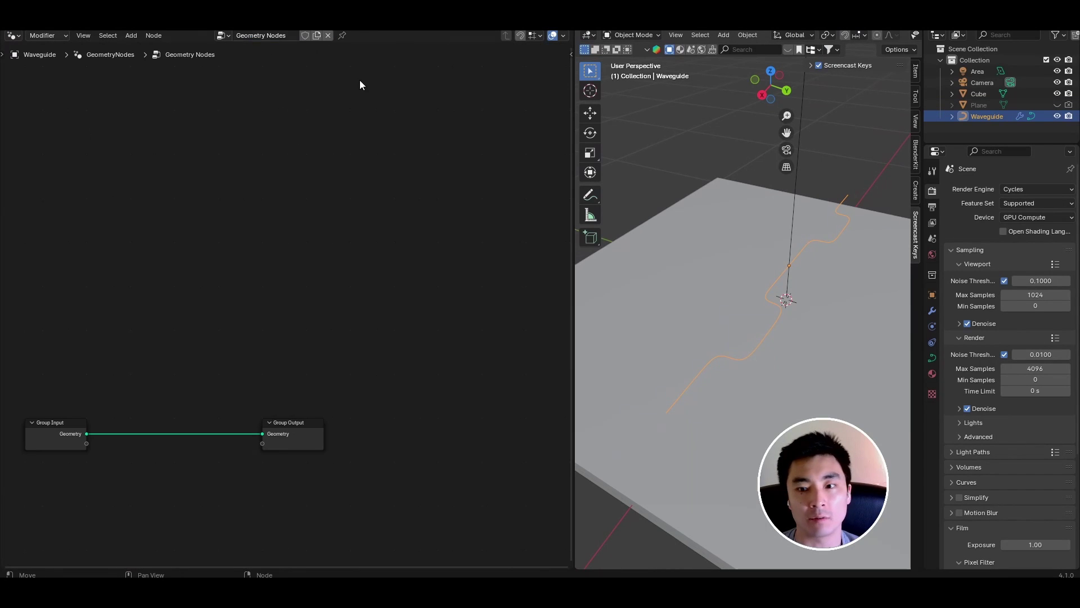
Step: Insert a Curve to Mesh node between Group Input and Group Output and enable Fill Caps
middle_click_drag(283, 433, 384, 291)
scroll(346, 302, "up", 6)
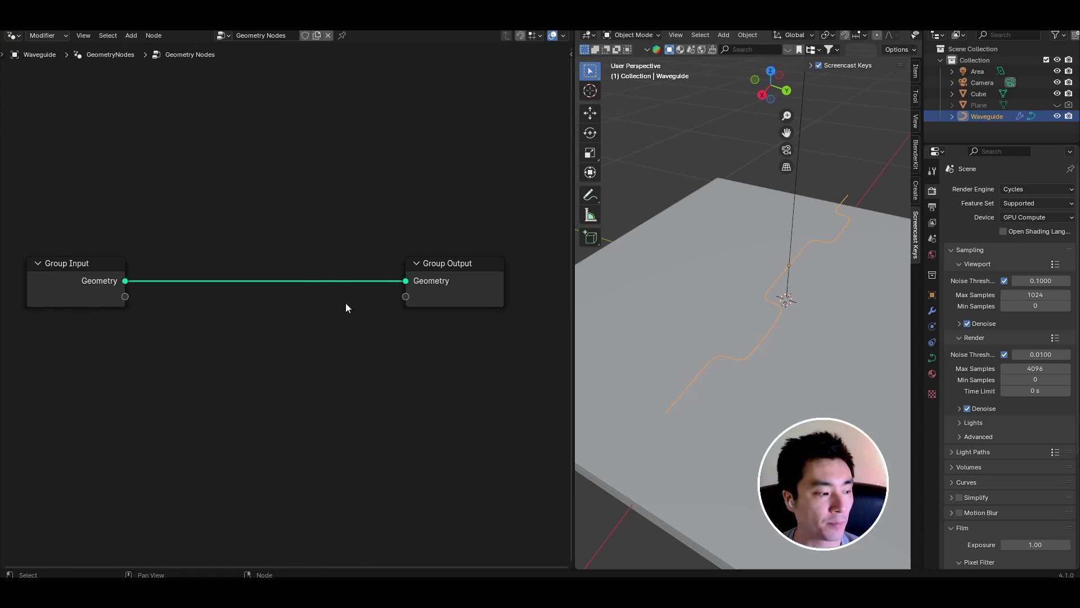
key("shift+a")
left_click(210, 167)
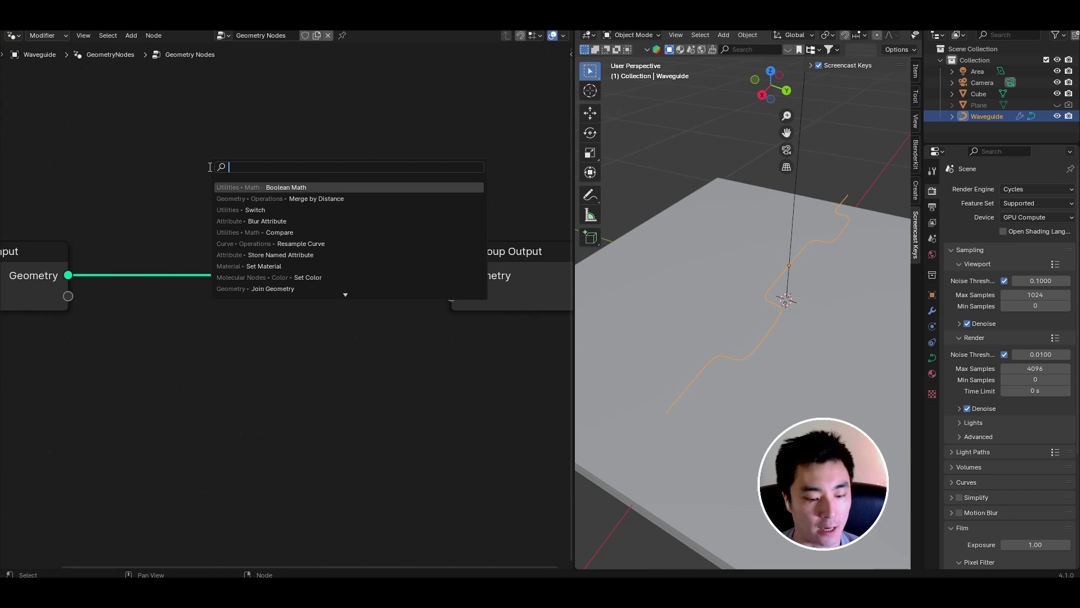
type("cur")
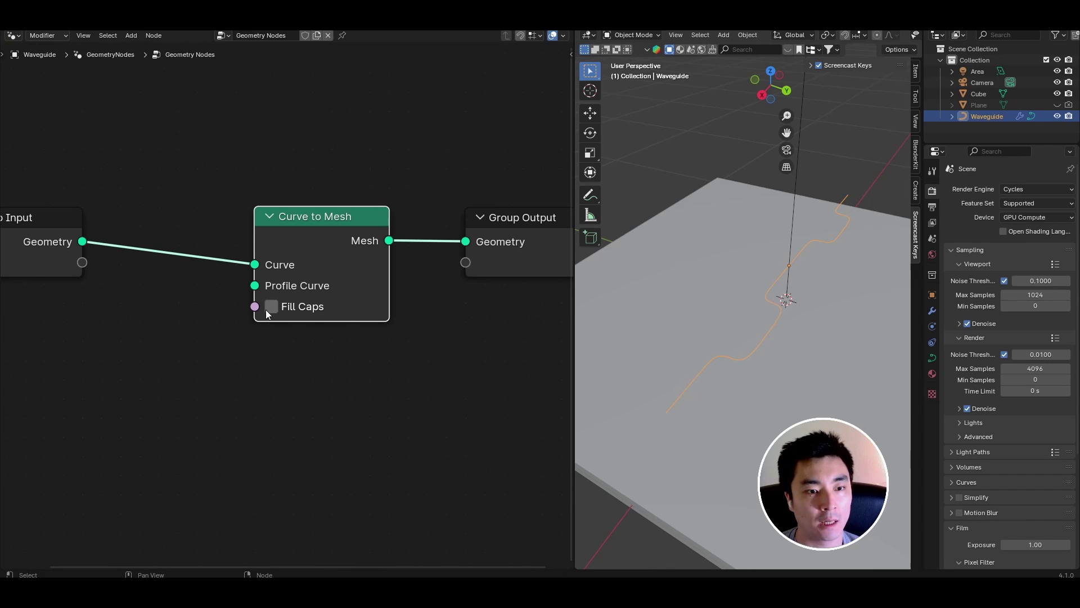
left_click(267, 309)
Step: Add a Quadrilateral node and connect its Curve output to the Profile Curve input of Curve to Mesh
left_click(188, 332)
key("shift+a")
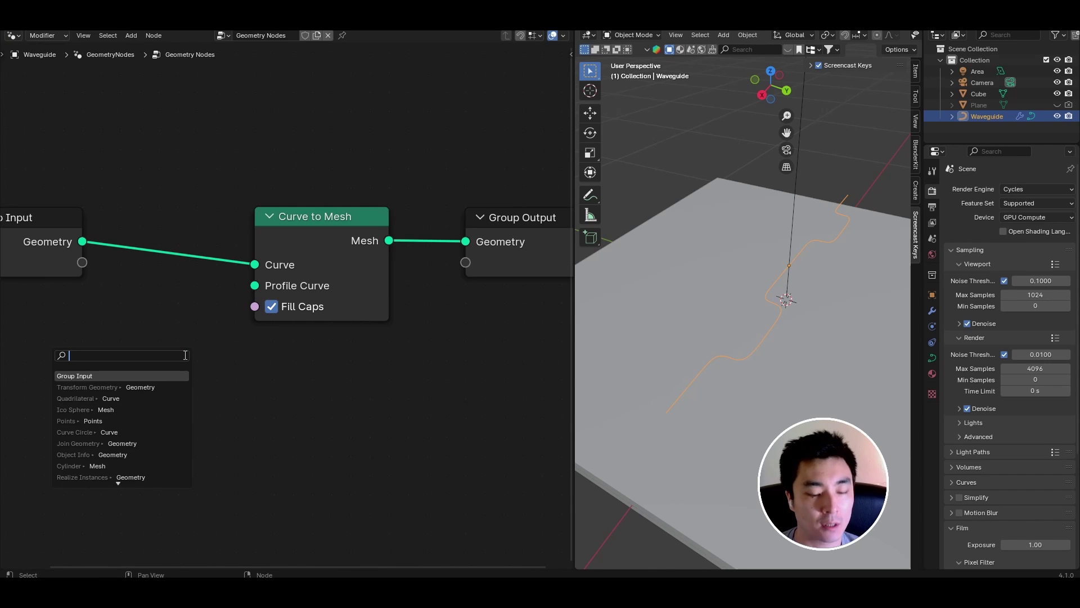
type("quad")
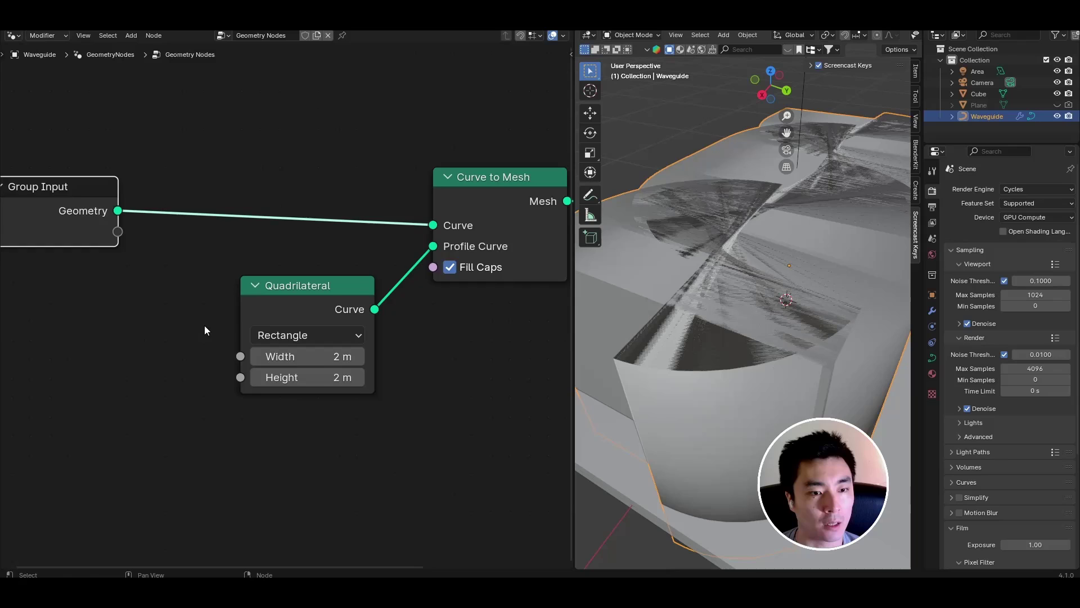
Step: Expose the Quadrilateral's Width on the Group Input and drive its Height from the same Width socket
middle_click_drag(204, 326, 253, 304)
left_click_drag(289, 334, 165, 210)
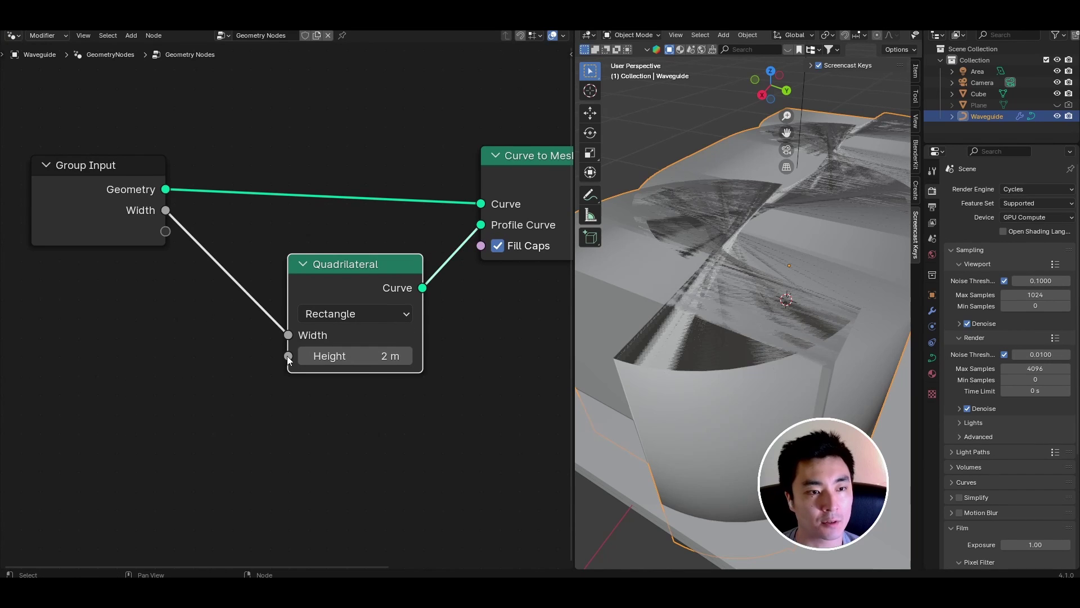
left_click_drag(287, 355, 165, 210)
Step: Set the Width of the Waveguide's Geometry Nodes modifier to 0.05 m
left_click(123, 209)
left_click(933, 311)
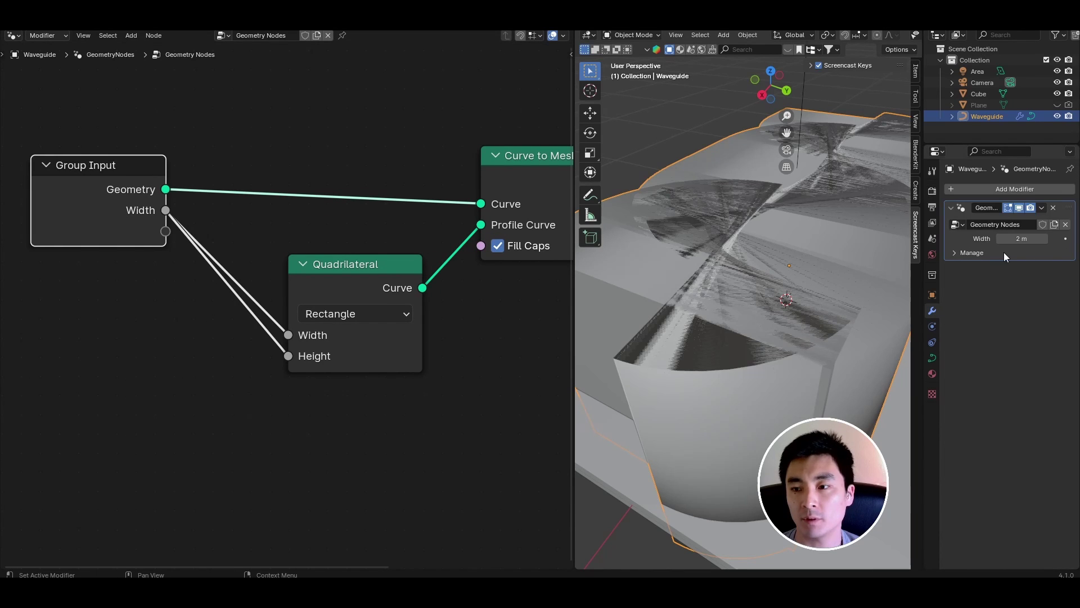
double_click(1035, 238)
type("0")
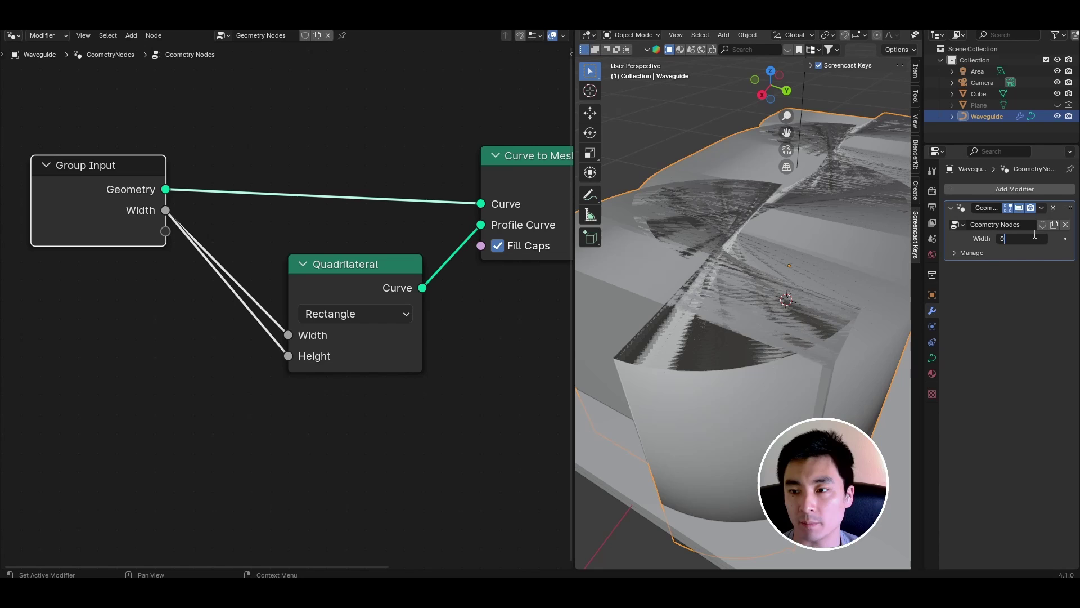
type(".05")
key("Return")
middle_click_drag(779, 339, 752, 332)
Step: Insert a Set Shade Smooth node after Curve to Mesh and disable its Shade Smooth option
middle_click_drag(471, 222, 325, 227)
key("shift+a")
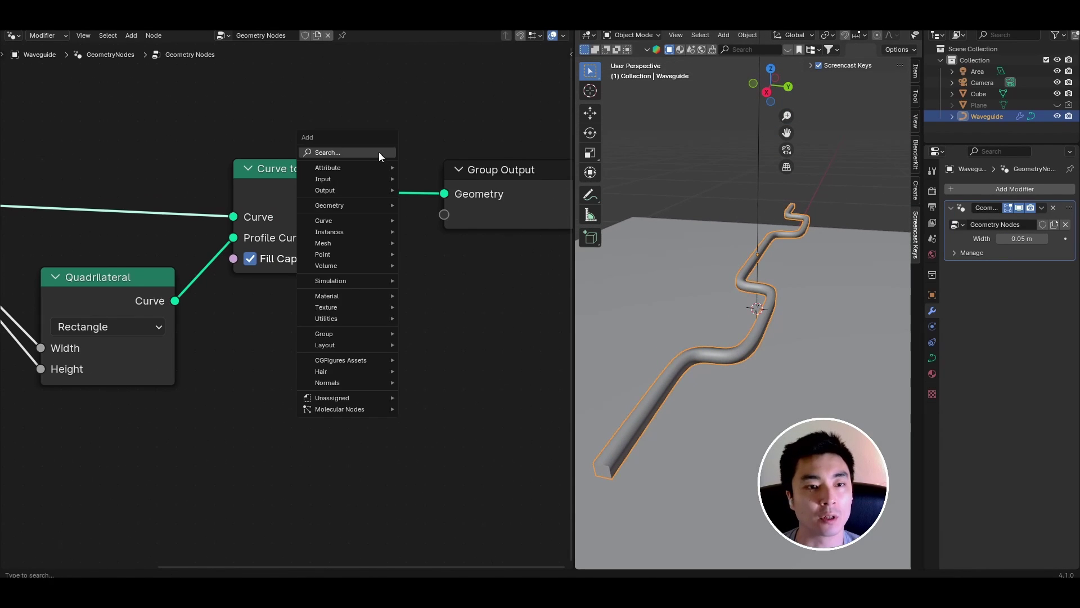
type("set s")
left_click(456, 184)
left_click(456, 184)
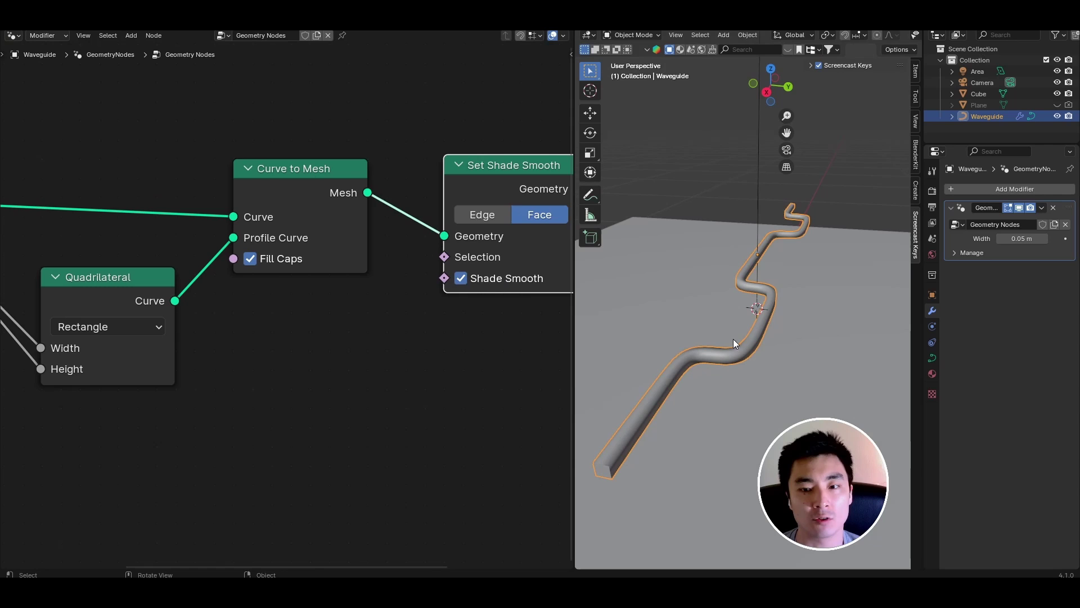
left_click(460, 278)
middle_click_drag(505, 268, 418, 262)
Step: In the right orthographic view, lower the waveguide about 0.14 m along Z onto the slab's top surface
key("KP_3")
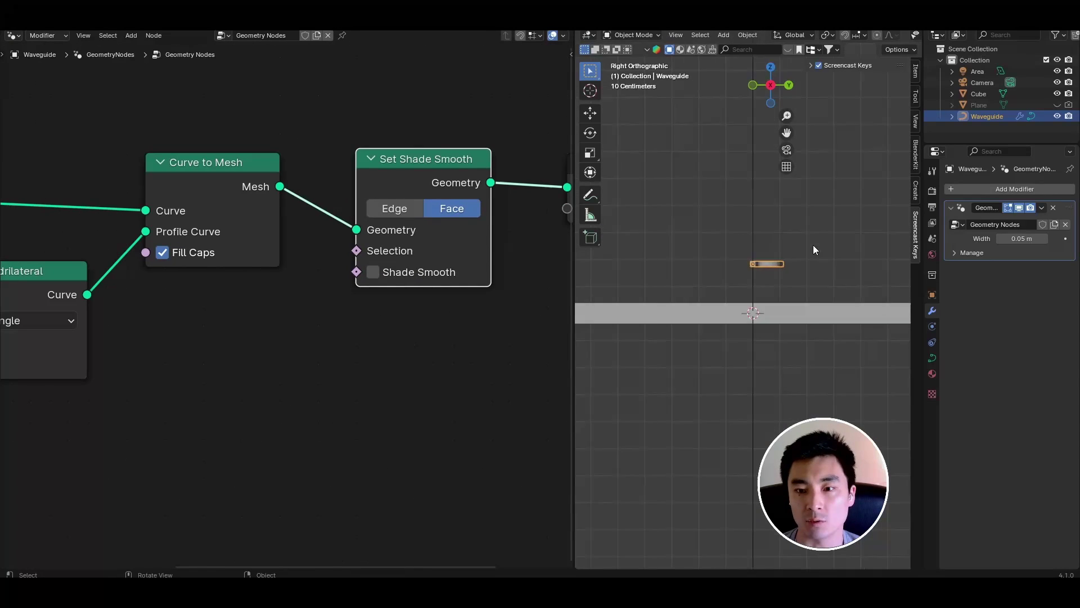
key("g")
key("z")
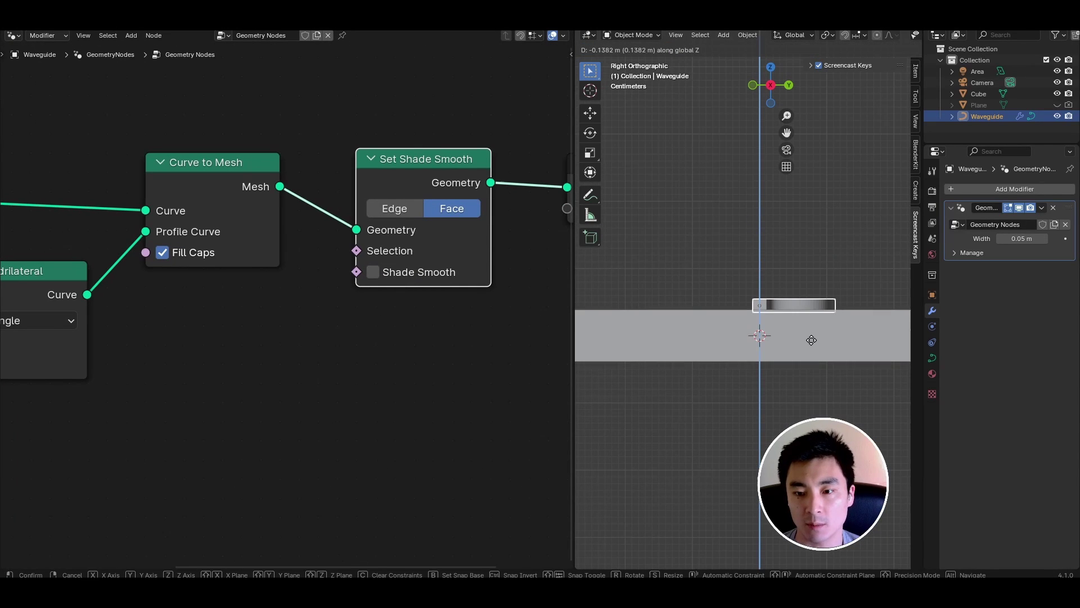
left_click(812, 331)
middle_click_drag(812, 332, 644, 360)
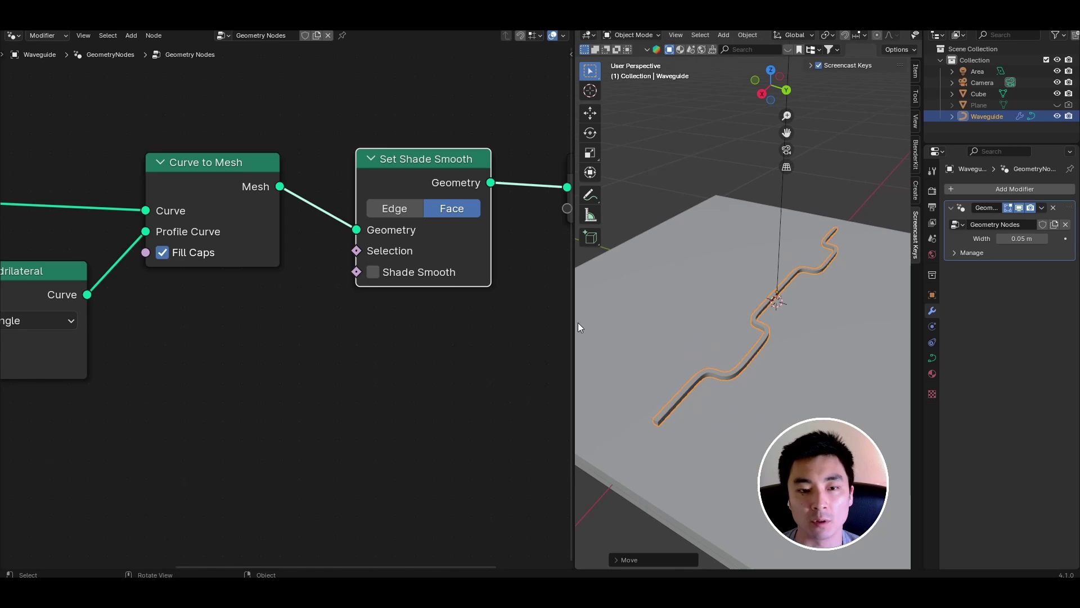
Step: Move the Group Output node away from Set Shade Smooth to make room, and hide the 3D viewport's toolbar
middle_click_drag(416, 260, 282, 224)
middle_click_drag(452, 175, 286, 182)
scroll(286, 182, "down", 3)
left_click_drag(286, 184, 391, 191)
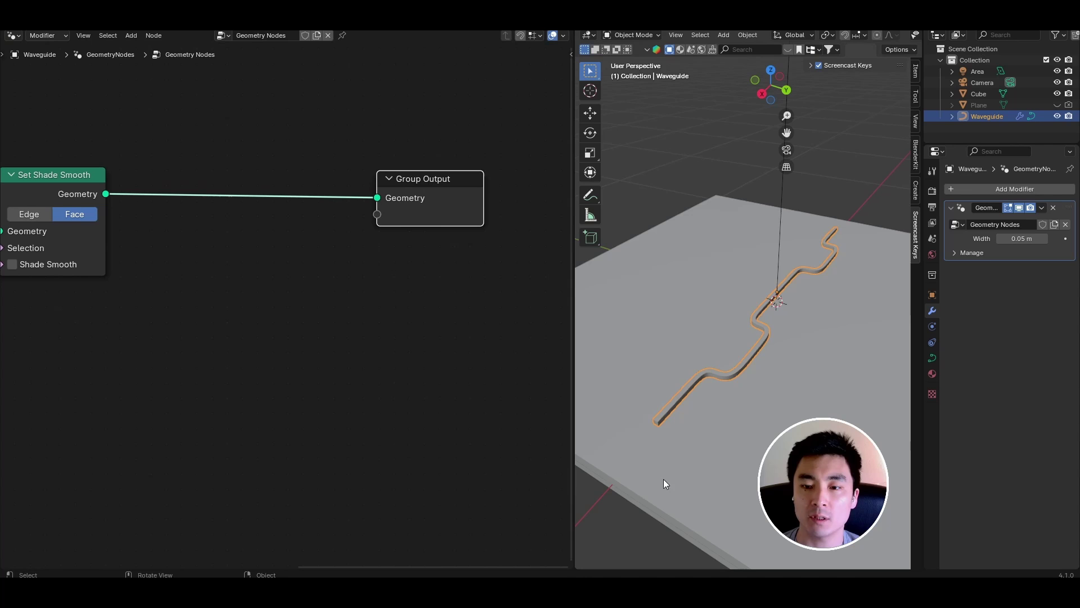
middle_click_drag(793, 325, 792, 325, "shift")
key("t")
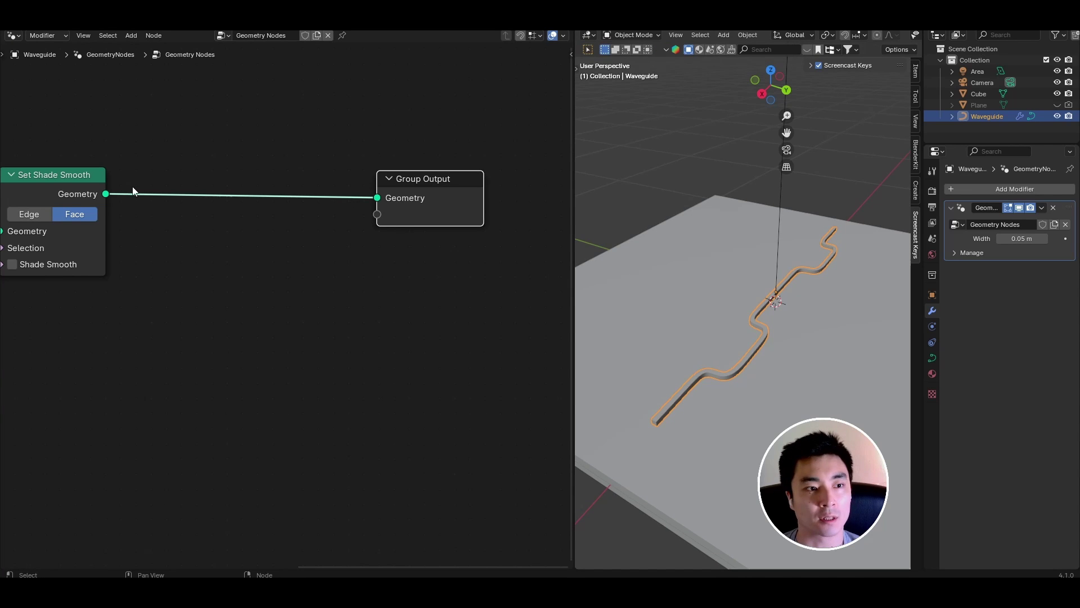
Step: Branch a Transform Geometry node off the Set Shade Smooth output and set its X rotation to 180°
left_click_drag(105, 193, 172, 137)
type("tras")
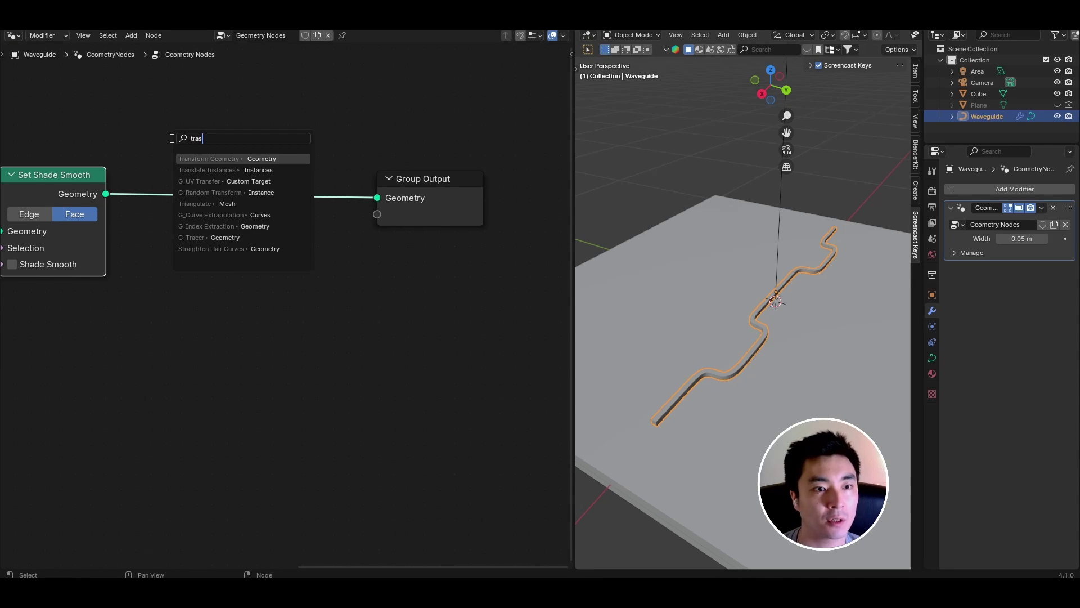
key("Return")
left_click(252, 333)
type("1")
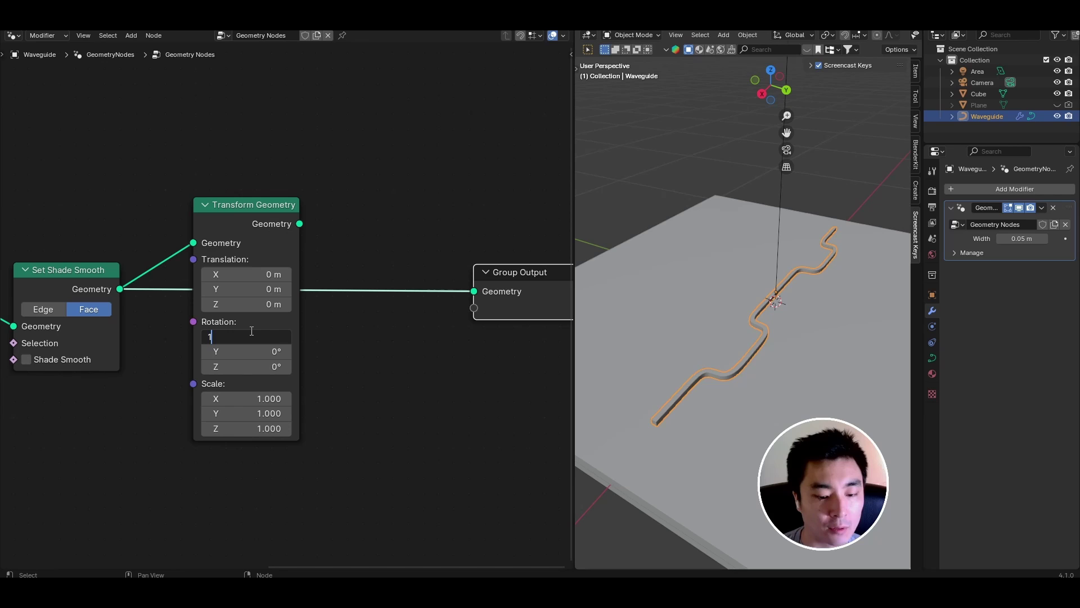
type("80")
key("Return")
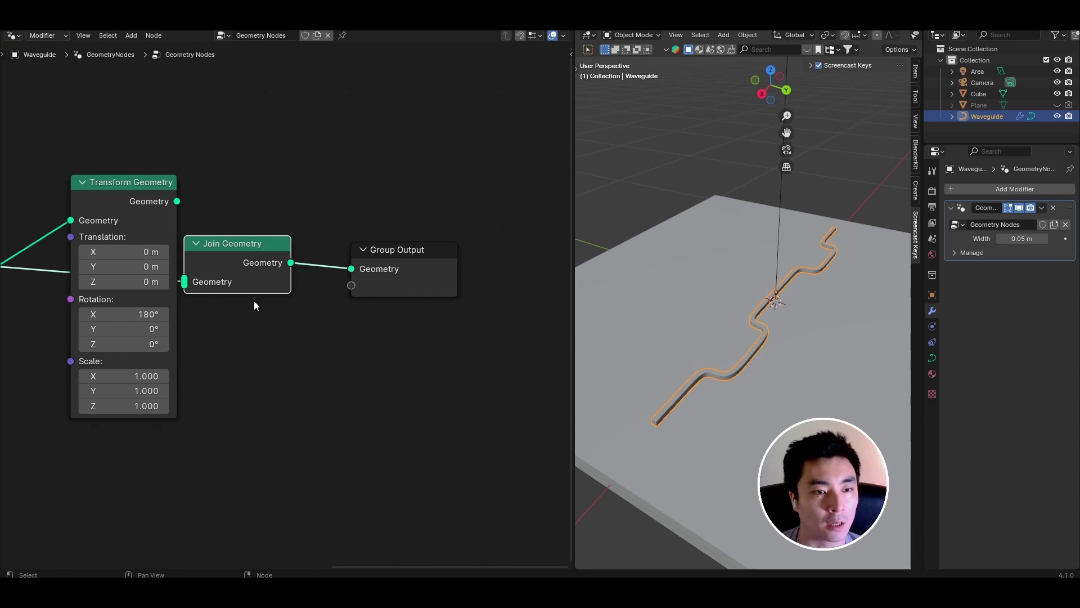
Step: Place a Join Geometry node before Group Output and connect the Transform Geometry output to it
left_click_drag(437, 325, 270, 236)
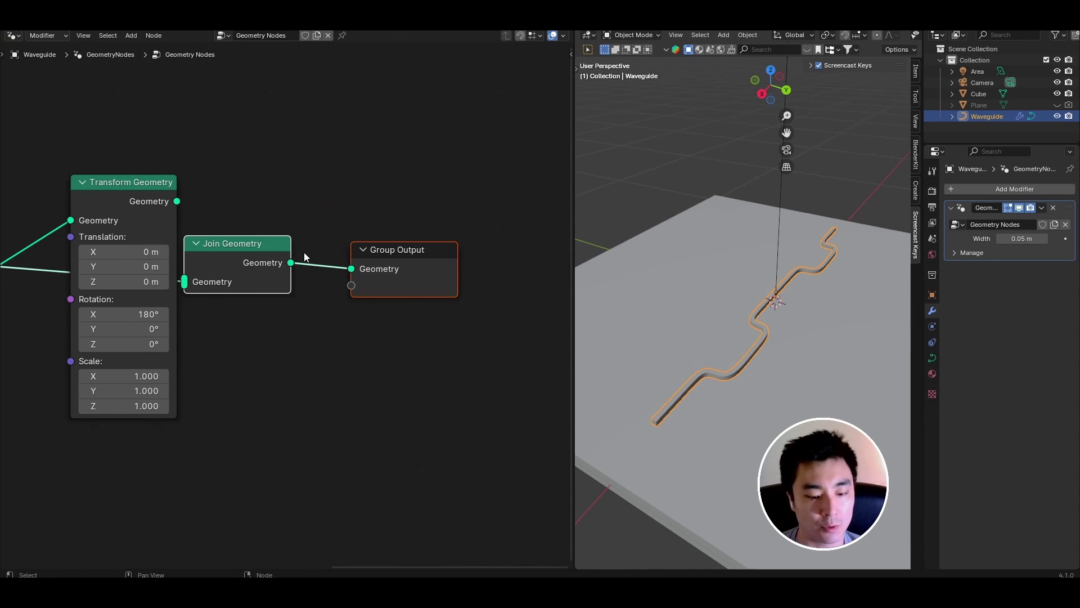
left_click_drag(373, 246, 488, 231)
left_click_drag(177, 201, 303, 262)
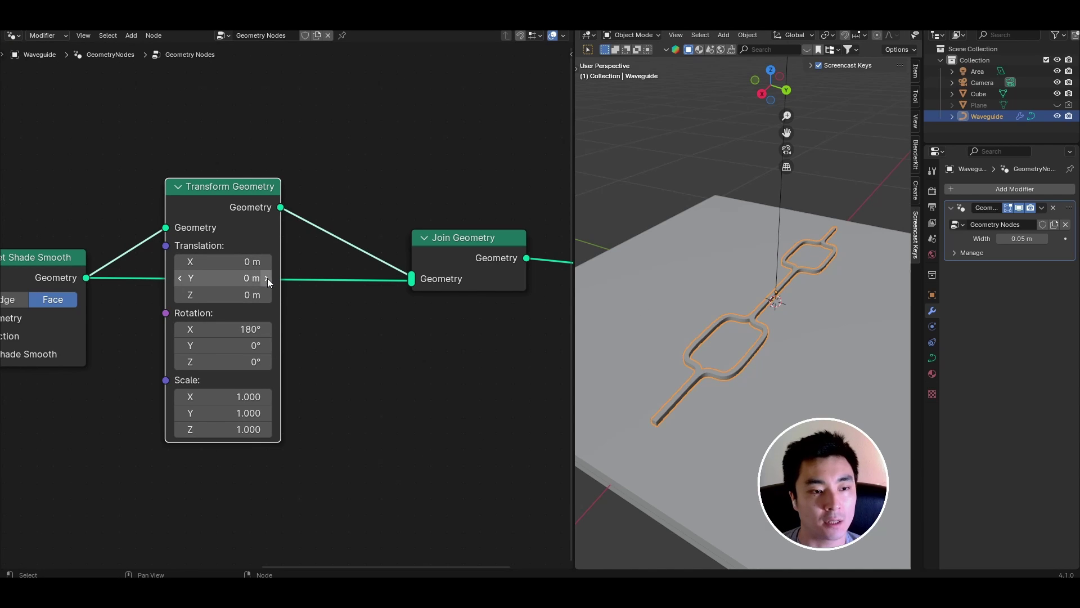
Step: Set the Transform Geometry node's Y translation to 0.6 m to offset the mirrored waveguide arm
left_click(268, 278)
left_click(268, 278)
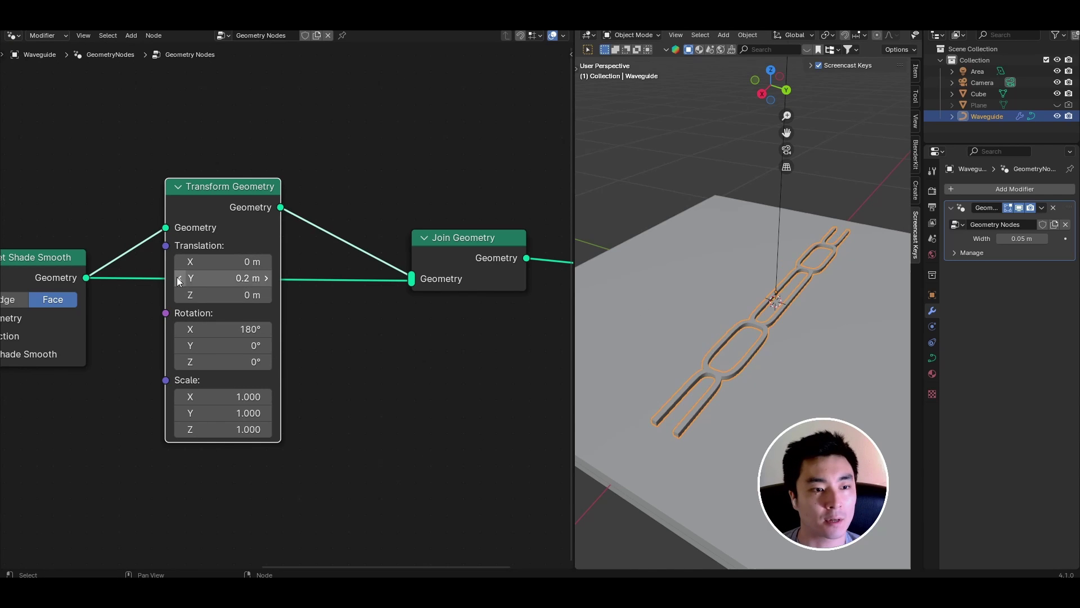
left_click(222, 278)
type("0.6")
key("Return")
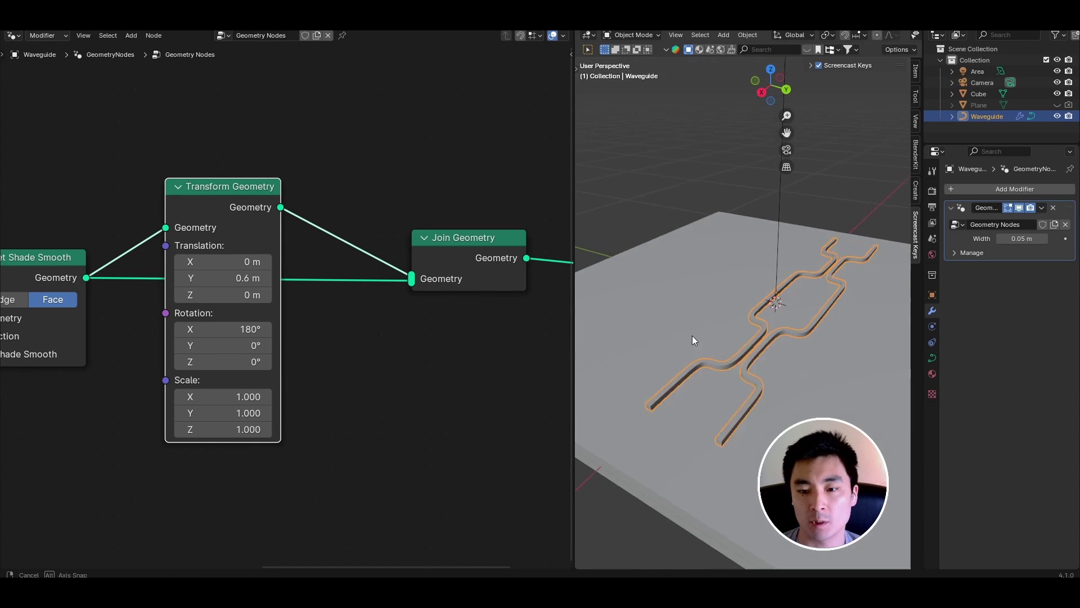
scroll(717, 341, "up", 4)
middle_click_drag(751, 359, 698, 356)
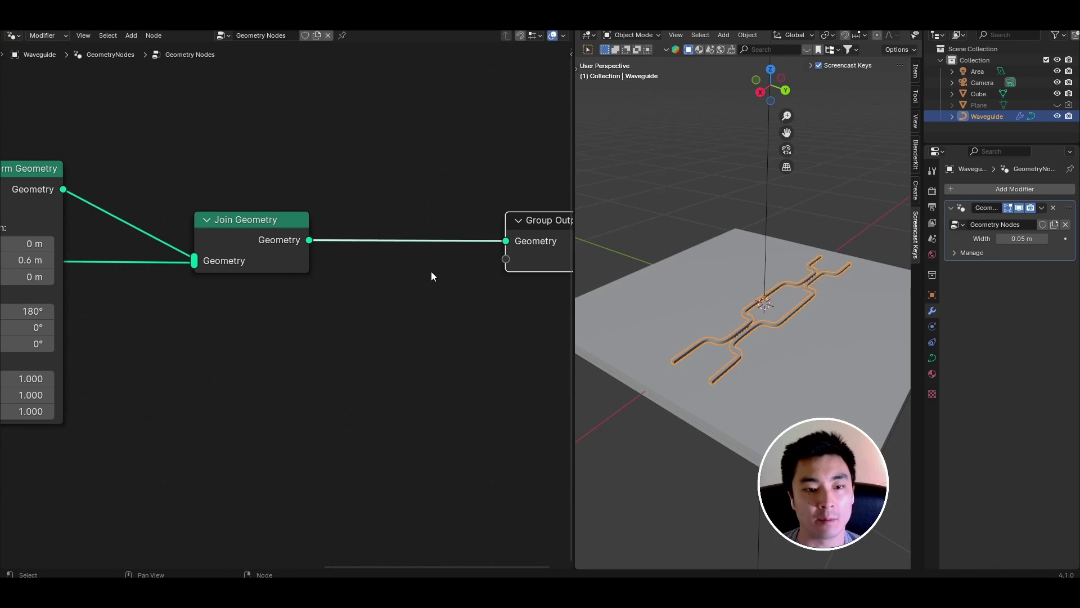
Step: Insert a Set Material node between the Join Geometry and Group Output nodes
middle_click_drag(431, 271, 217, 269)
key("shift+a")
type("set")
left_click(248, 217)
left_click(183, 200)
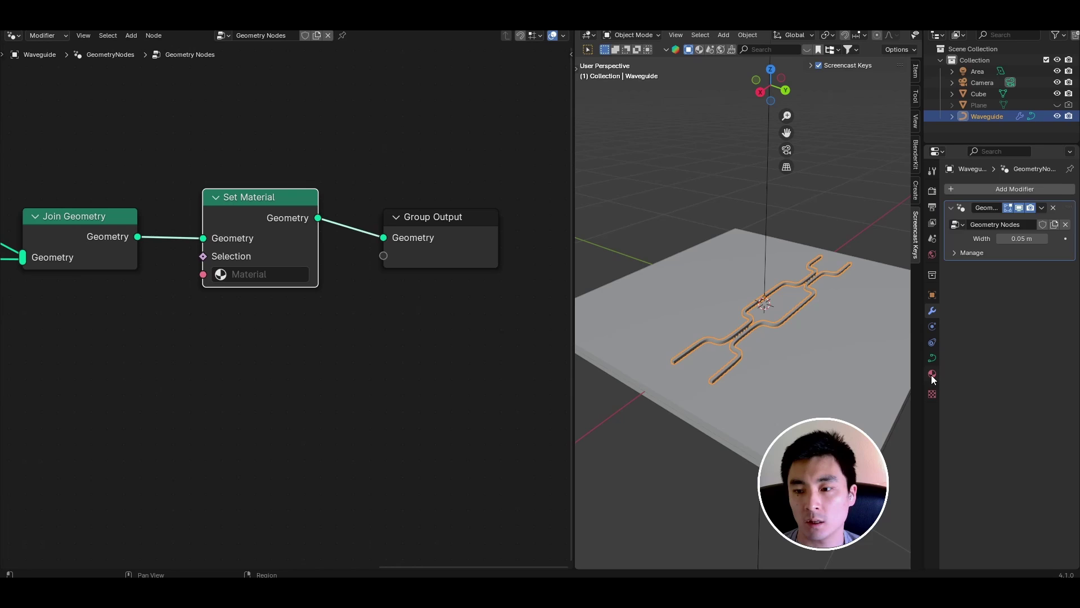
Step: Create a material named Waveguide on the waveguide object and choose Material.001 in the Set Material node
left_click(930, 375)
left_click(998, 238)
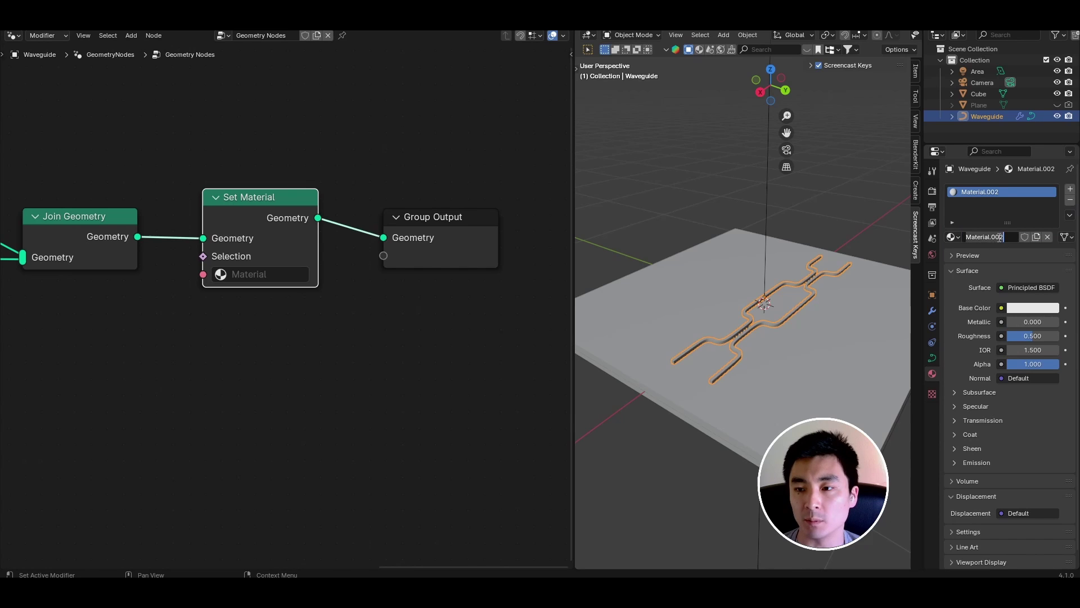
key("ctrl+a")
type("Waveguide")
key("Return")
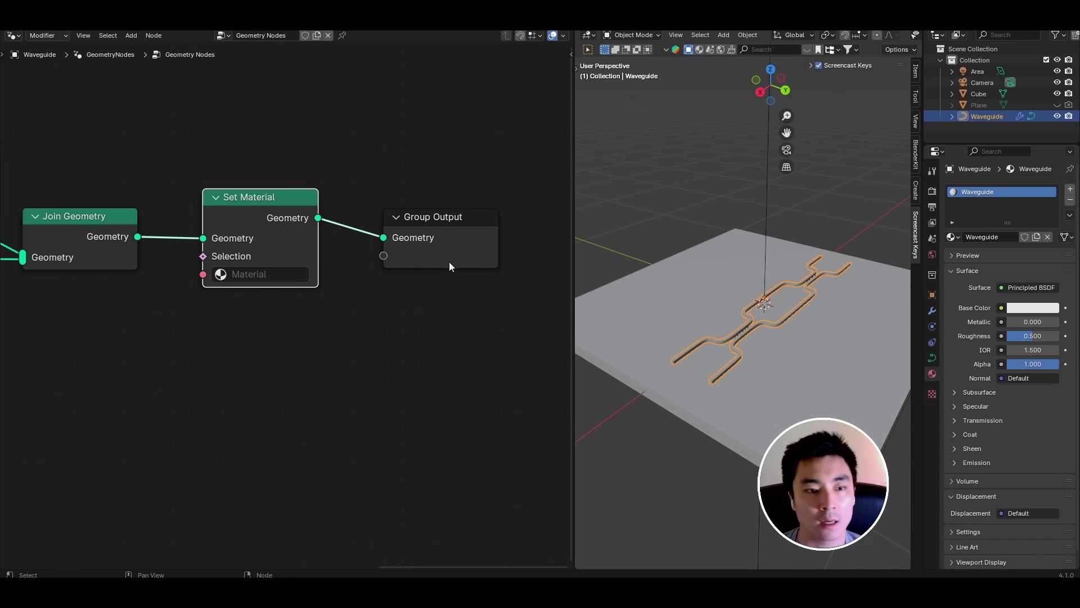
left_click(264, 274)
left_click(265, 313)
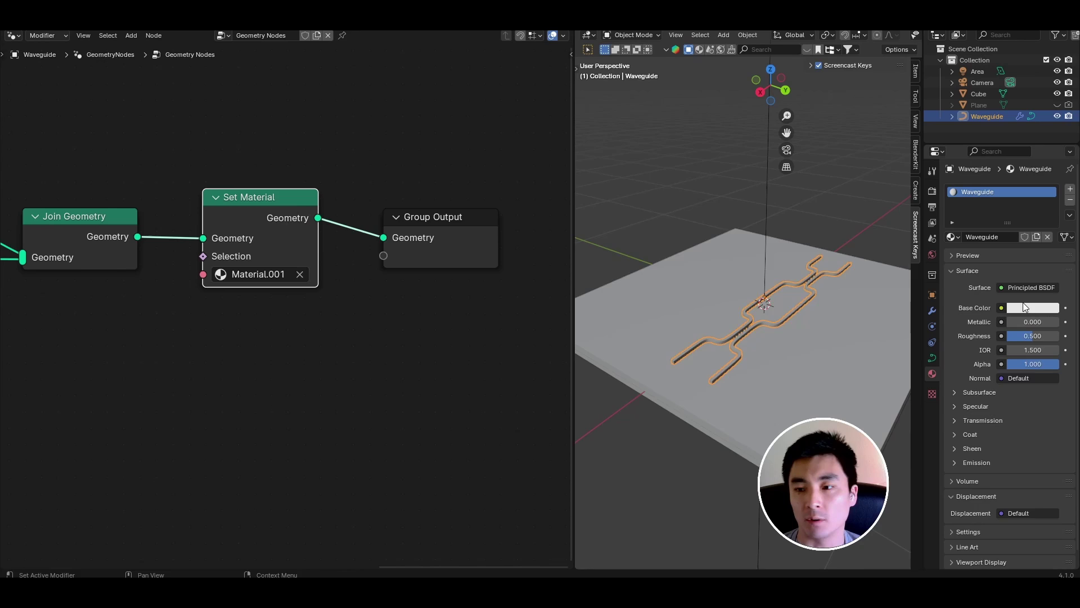
Step: Give the slab a new Substrate material with Metallic 1.000 and a darkened blue base color, hue about 0.575 and saturation about 0.658
left_click(760, 348)
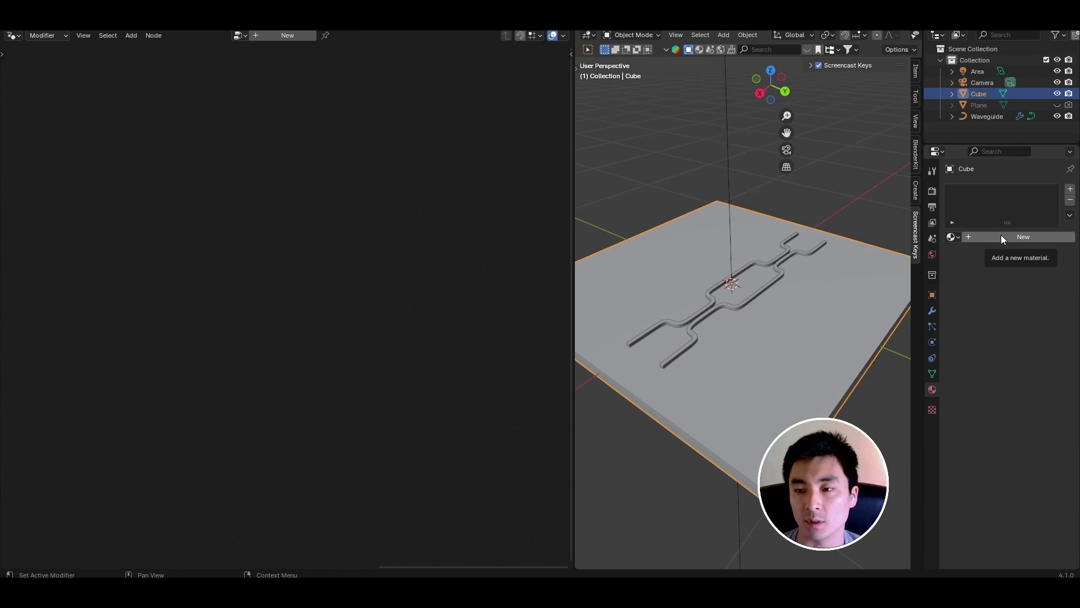
left_click(1001, 234)
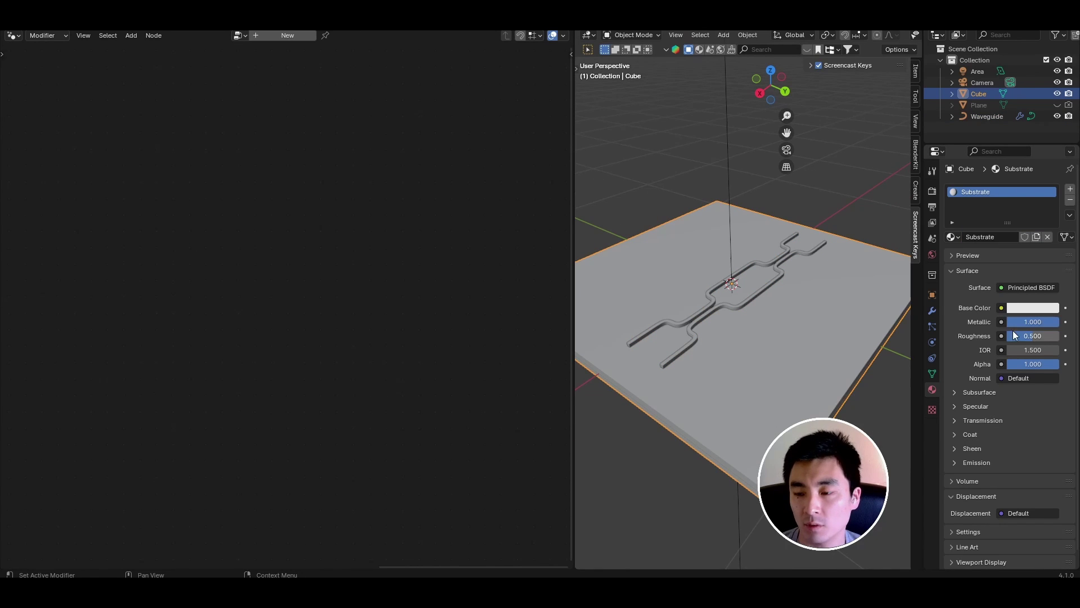
left_click(1029, 308)
left_click(1001, 160)
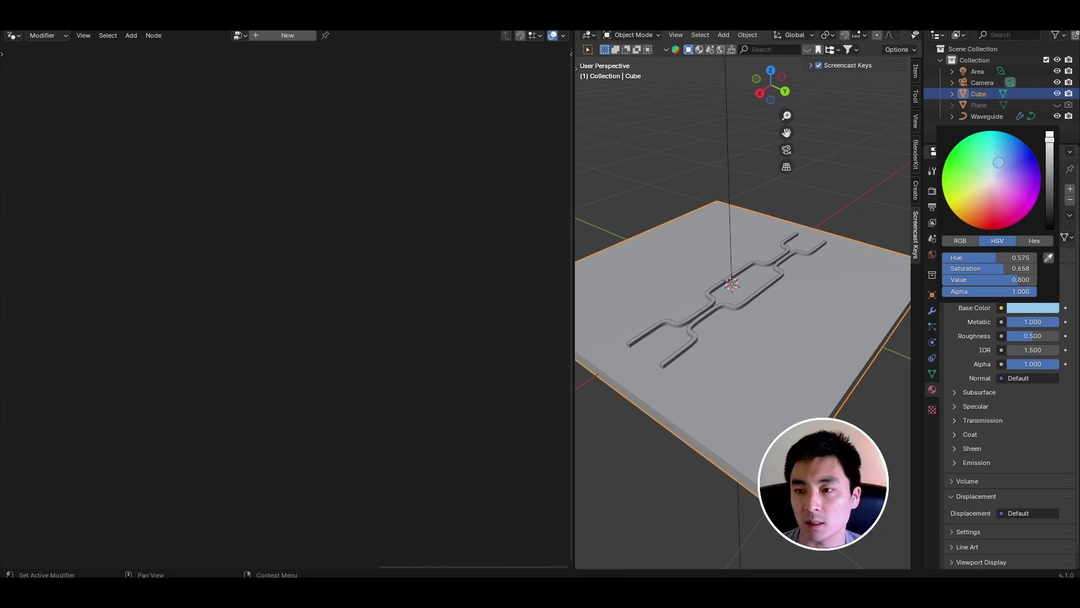
left_click_drag(1050, 158, 1050, 169)
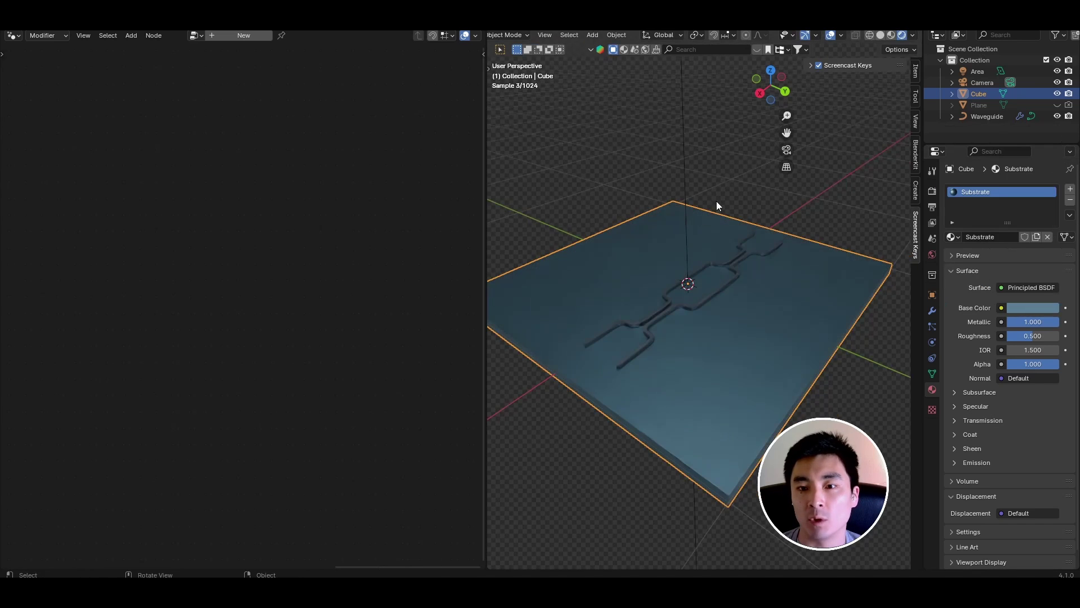
Step: Switch the render engine to EEVEE to compare the shading of the rendered slab and waveguide
middle_click_drag(705, 258, 718, 293)
scroll(714, 253, "up", 3)
middle_click_drag(780, 276, 794, 265, "shift")
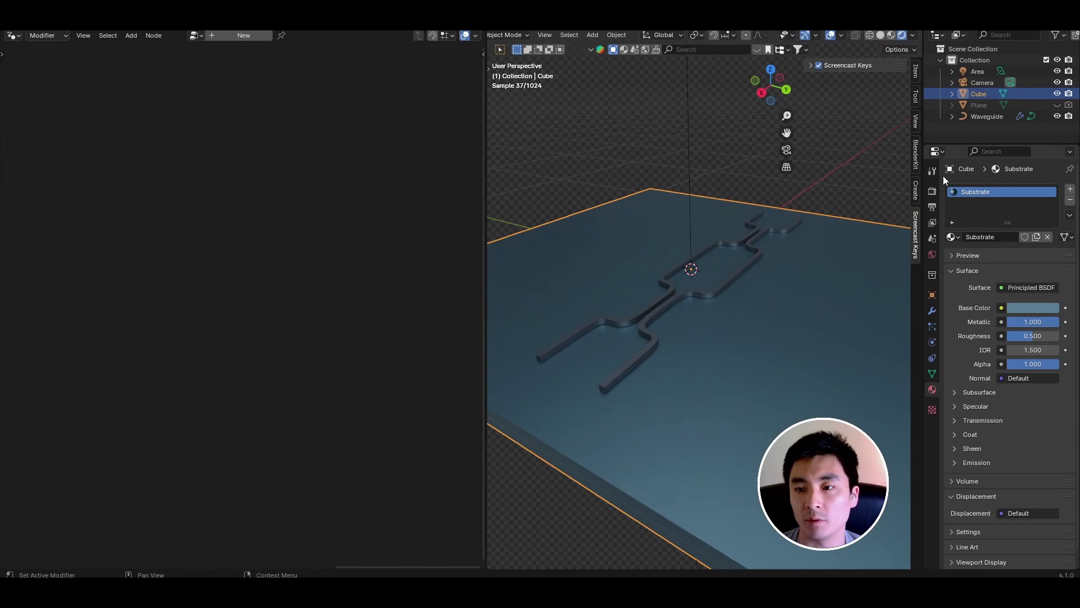
left_click(932, 192)
left_click(1018, 189)
left_click(1018, 202)
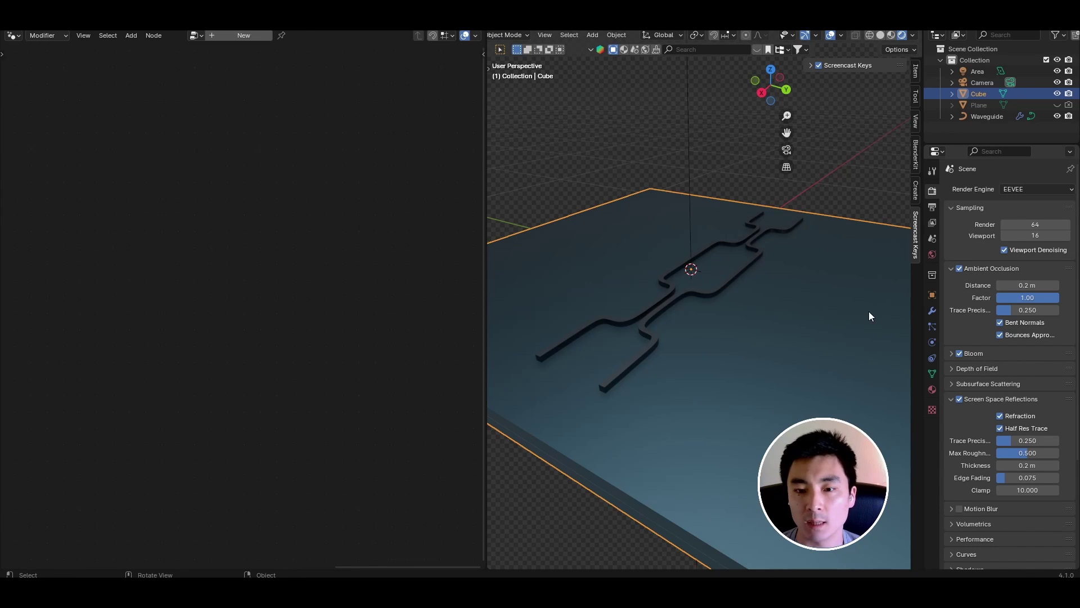
Step: Select the waveguide and set the render engine back to Cycles
left_click(673, 373)
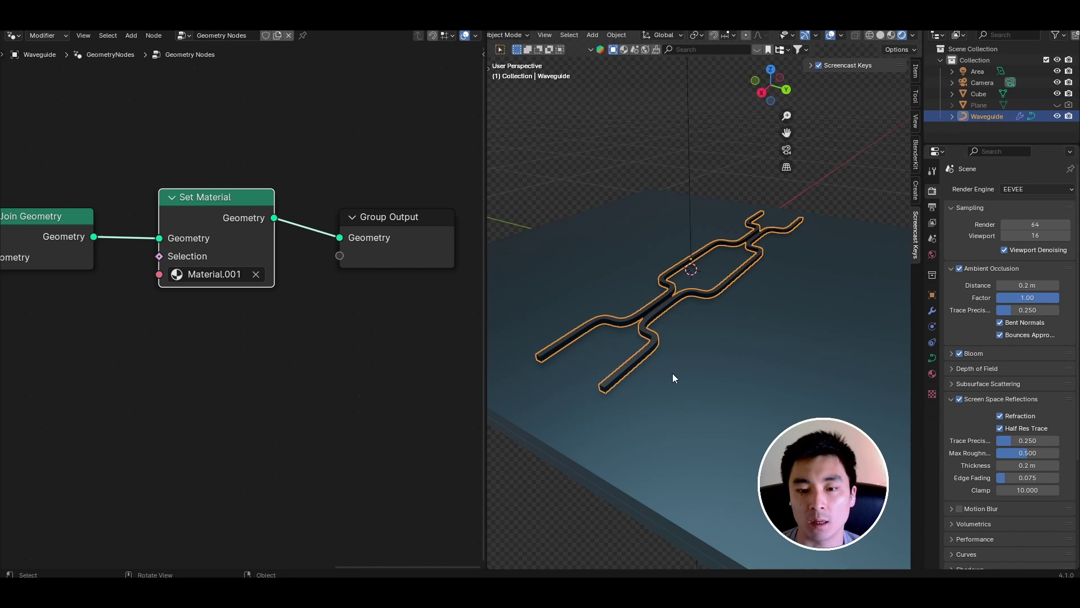
left_click(1048, 193)
left_click(1029, 228)
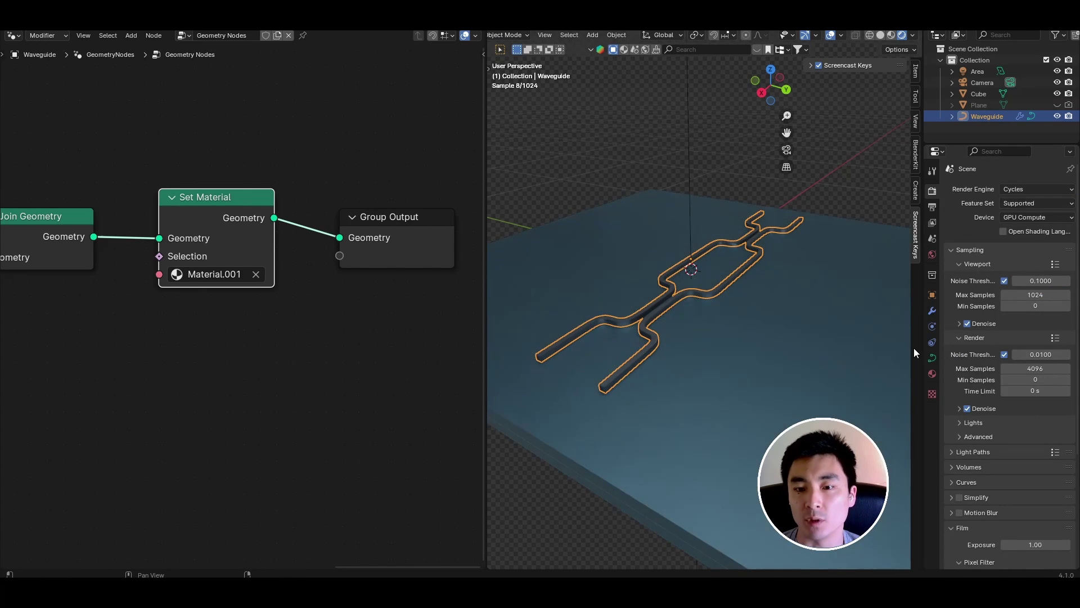
Step: Set the Waveguide material's transmission weight to 1.000 and roughness to 0.117, and choose Waveguide in the Set Material node
left_click(932, 373)
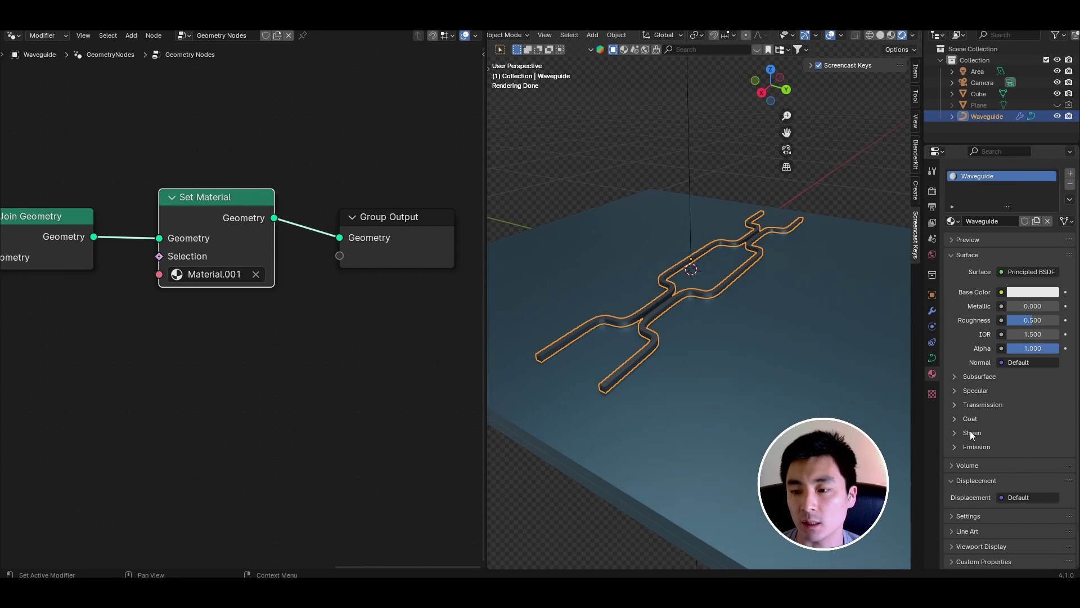
left_click(979, 404)
left_click_drag(1018, 417, 1058, 423)
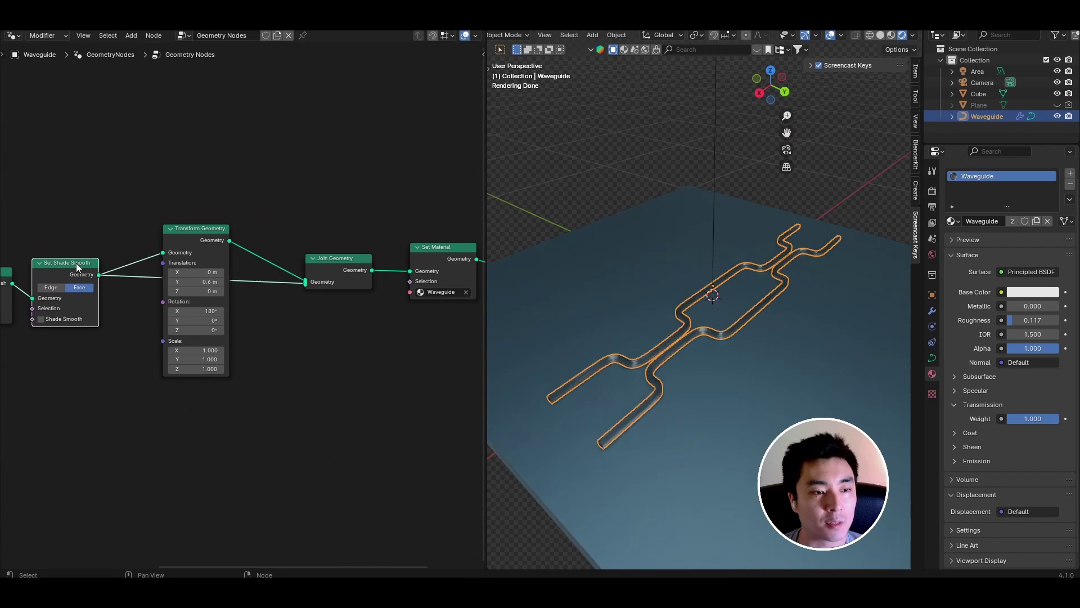
Step: Insert a Switch node before Set Material, with the Join Geometry output feeding its True input
middle_click_drag(80, 266, 119, 290)
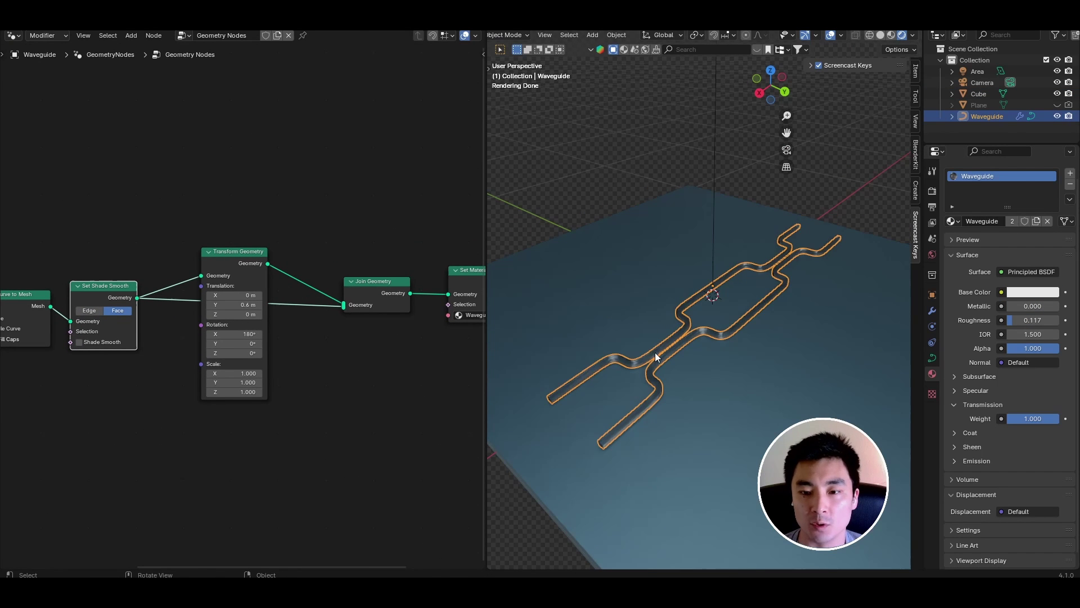
scroll(246, 245, "up", 4)
middle_click_drag(353, 251, 258, 256)
key("shift+a")
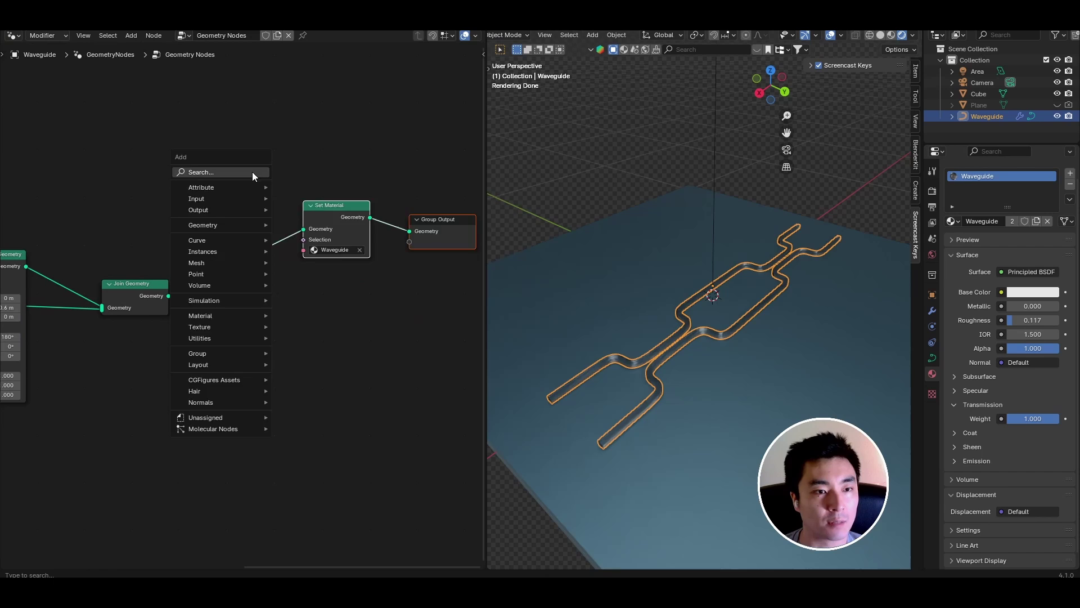
type("sw")
left_click(296, 192)
left_click(375, 276)
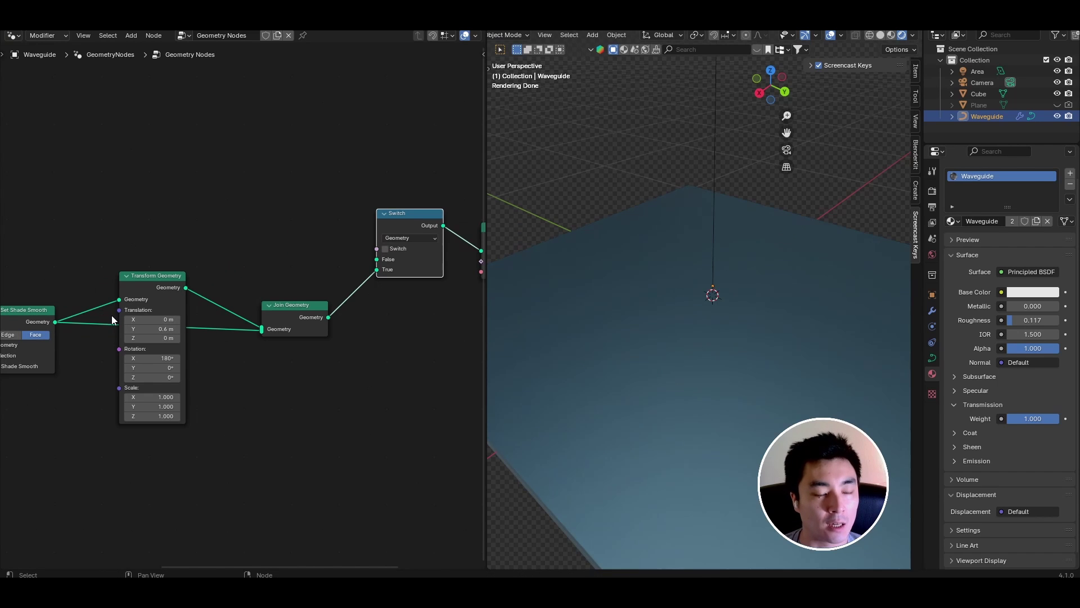
Step: Connect the Set Shade Smooth output to the Switch node's False input and lower the Switch and Transform Geometry nodes to tidy the links
middle_click_drag(109, 347, 185, 317)
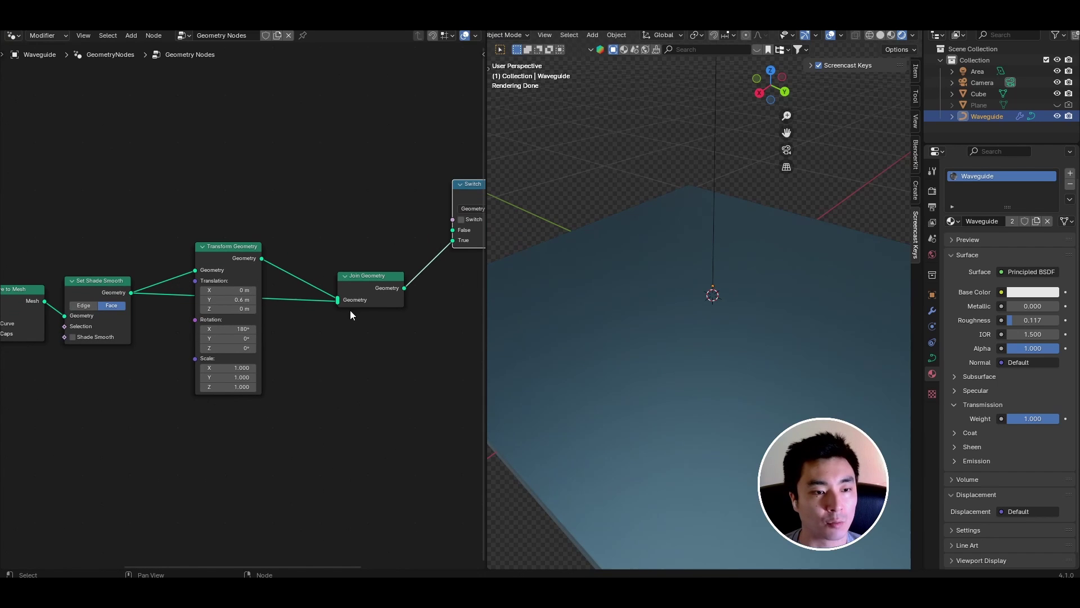
middle_click_drag(399, 244, 333, 248)
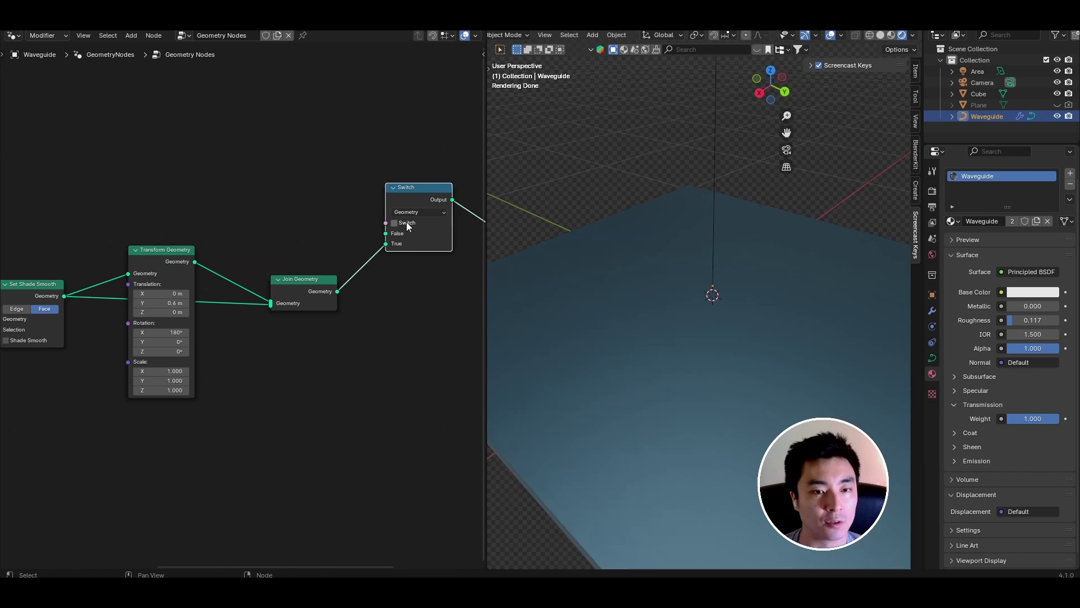
left_click_drag(406, 222, 398, 255)
left_click_drag(64, 296, 376, 266)
left_click_drag(156, 279, 158, 357)
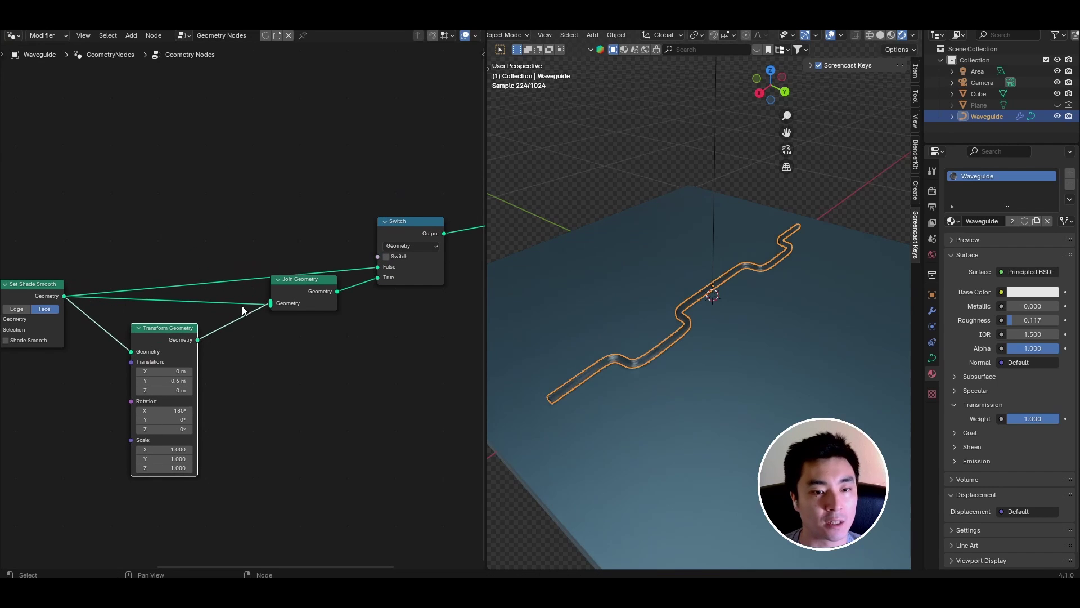
Step: Add a Group Input node that drives the Switch node's Switch socket and place it beside the node
middle_click_drag(391, 244, 347, 243)
left_click_drag(299, 256, 242, 217)
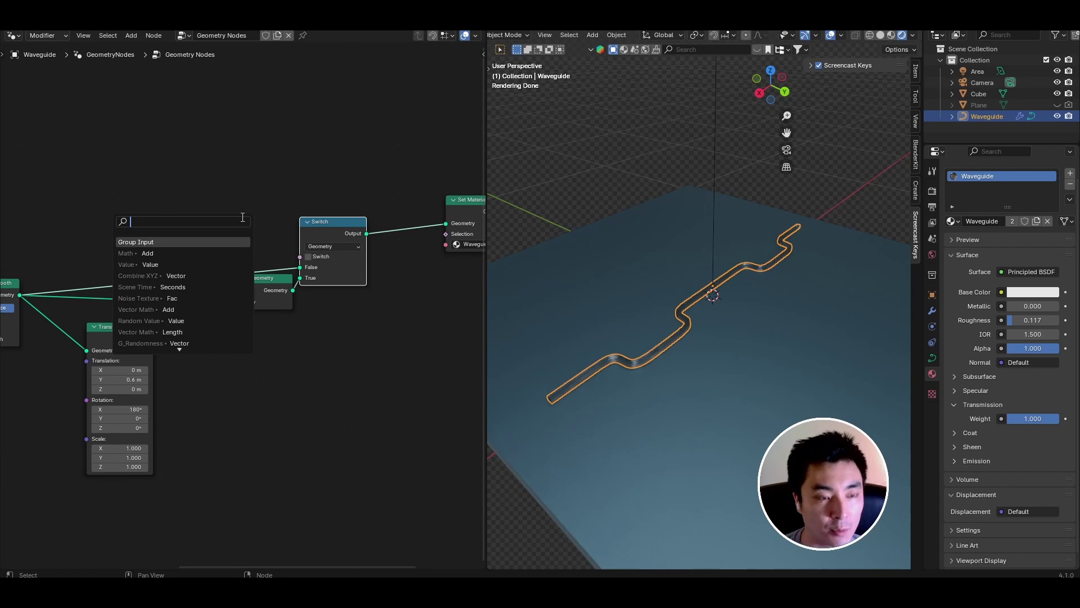
key("Return")
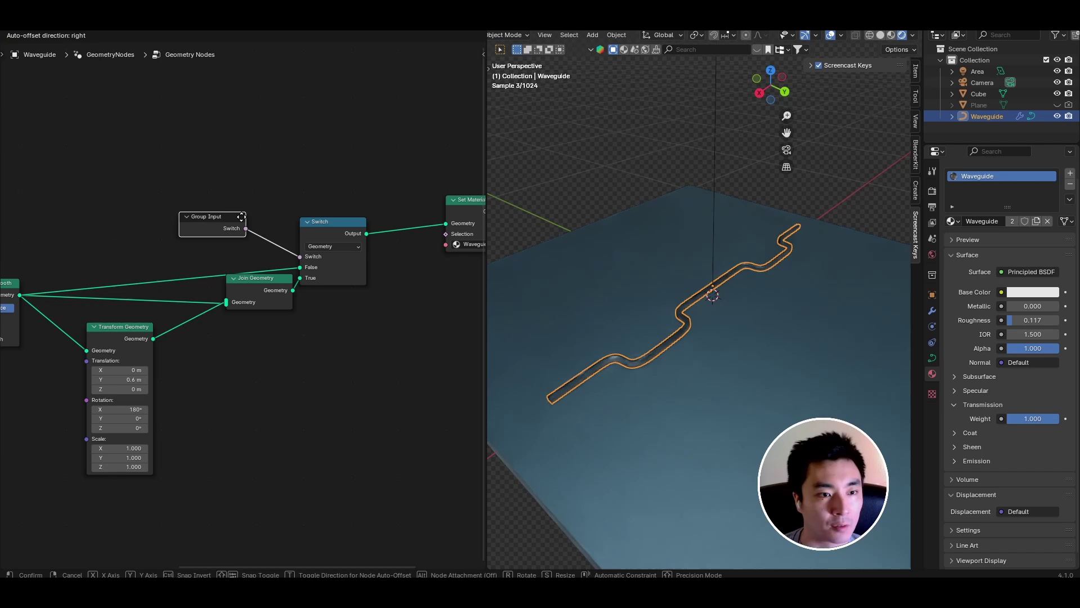
left_click(280, 227)
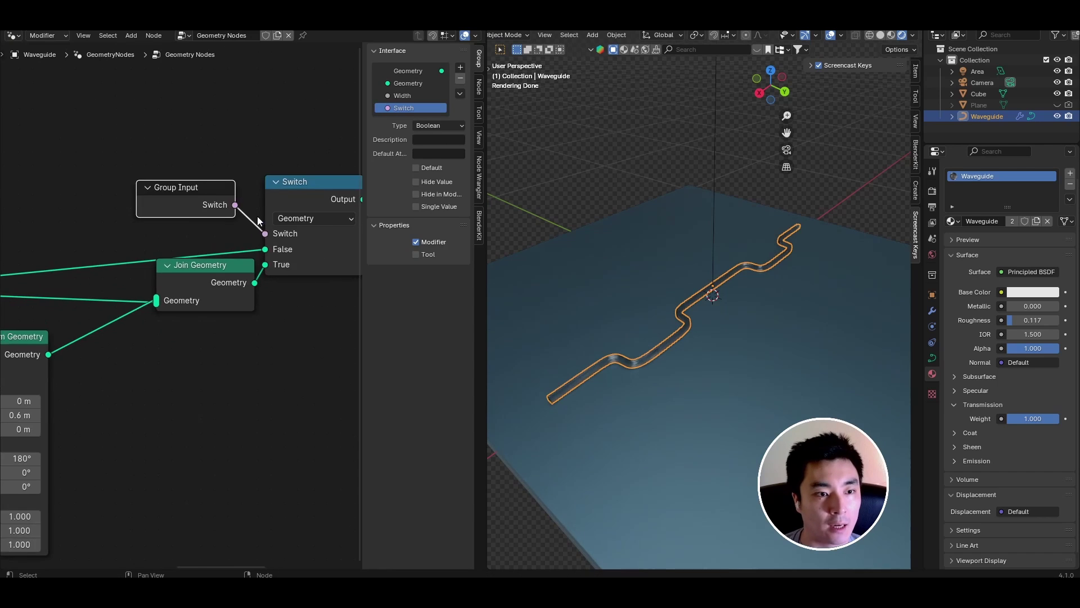
Step: Rename the Switch group input to Mirror and toggle the modifier's Mirror option to test it
middle_click_drag(255, 211, 193, 287)
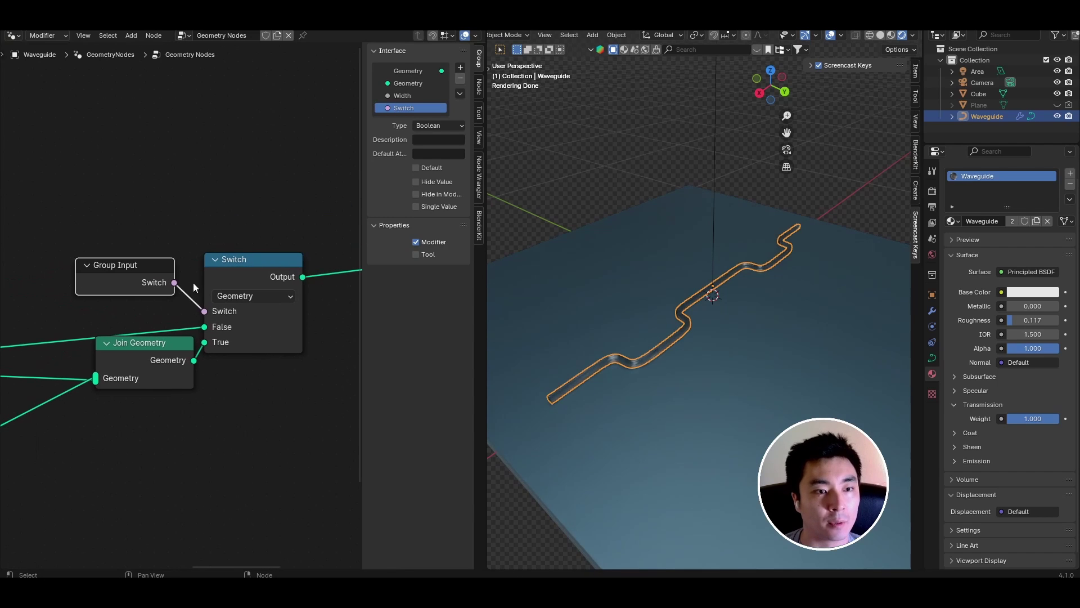
double_click(404, 107)
type("Mirror")
key("Return")
key("n")
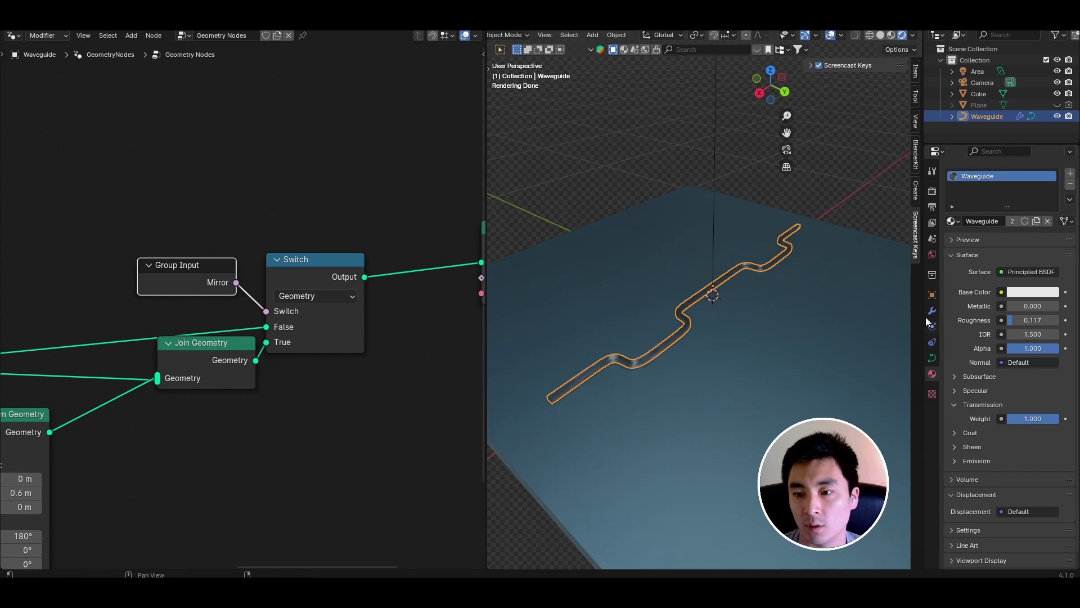
left_click(932, 310)
left_click(1001, 252)
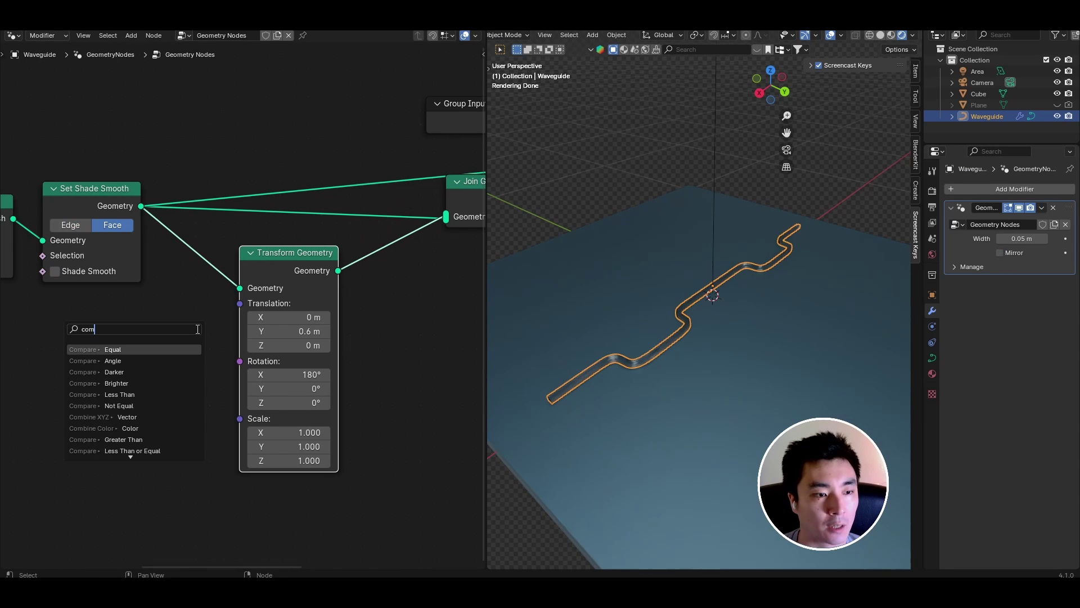
Step: Add a Combine XYZ node feeding the Transform Geometry node's Translation input
type("bin")
key("Return")
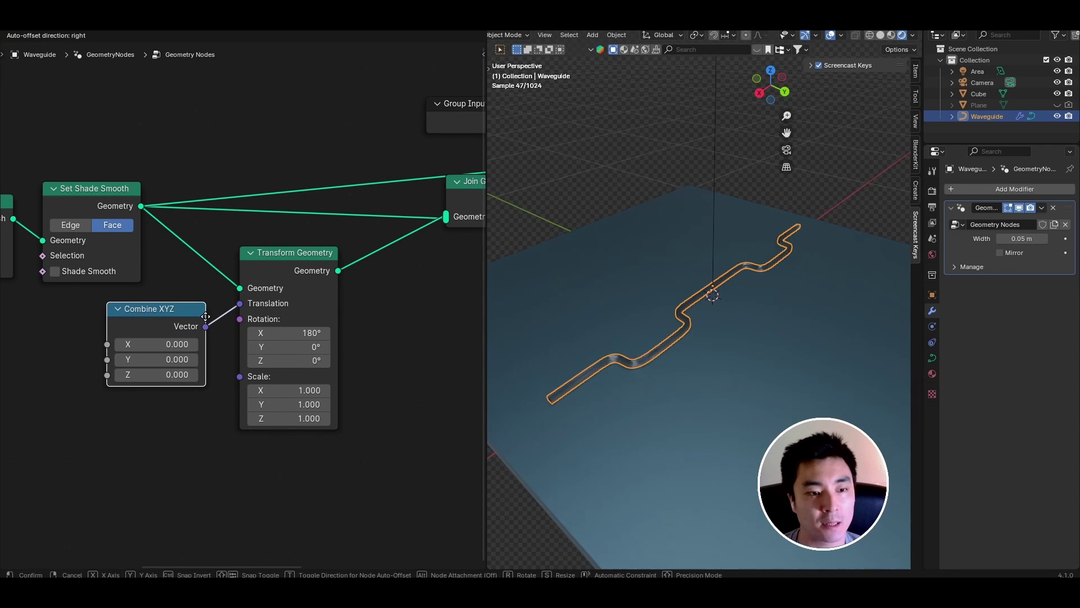
left_click(207, 316)
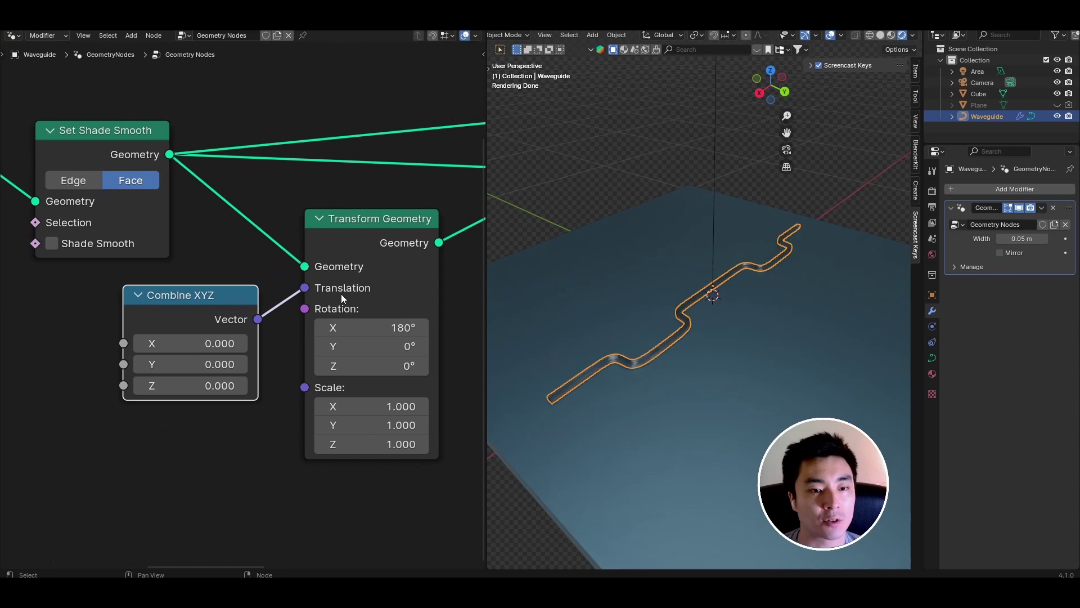
middle_click_drag(412, 218, 369, 204)
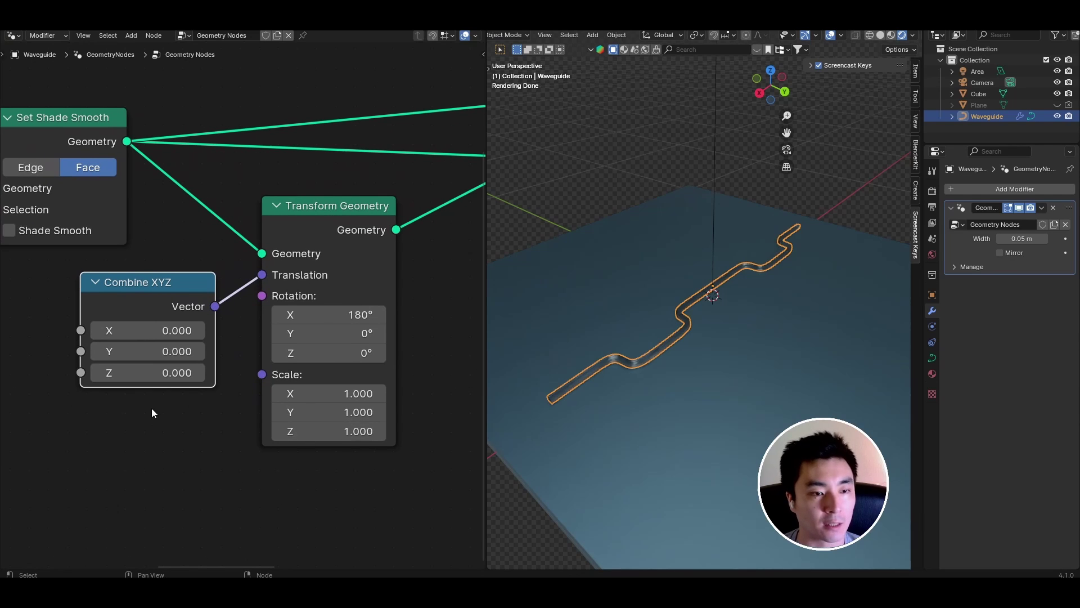
Step: Add a Group Input node driving the Combine XYZ node's Y value and rename that input to Separation
middle_click_drag(151, 407, 214, 394)
scroll(172, 334, "left", 4)
key("shift+a")
type("gr")
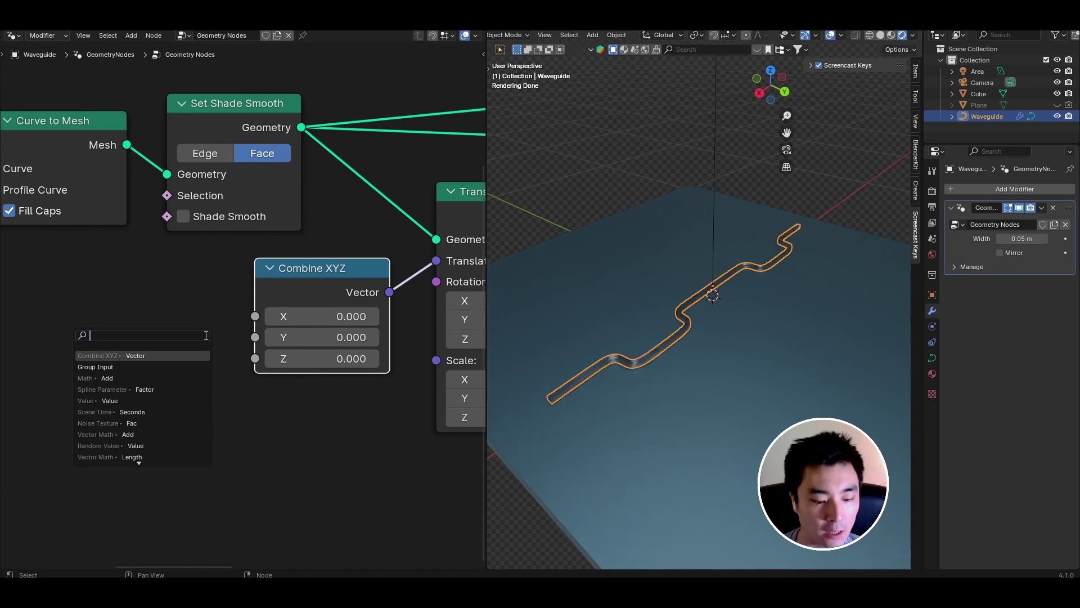
type("oup")
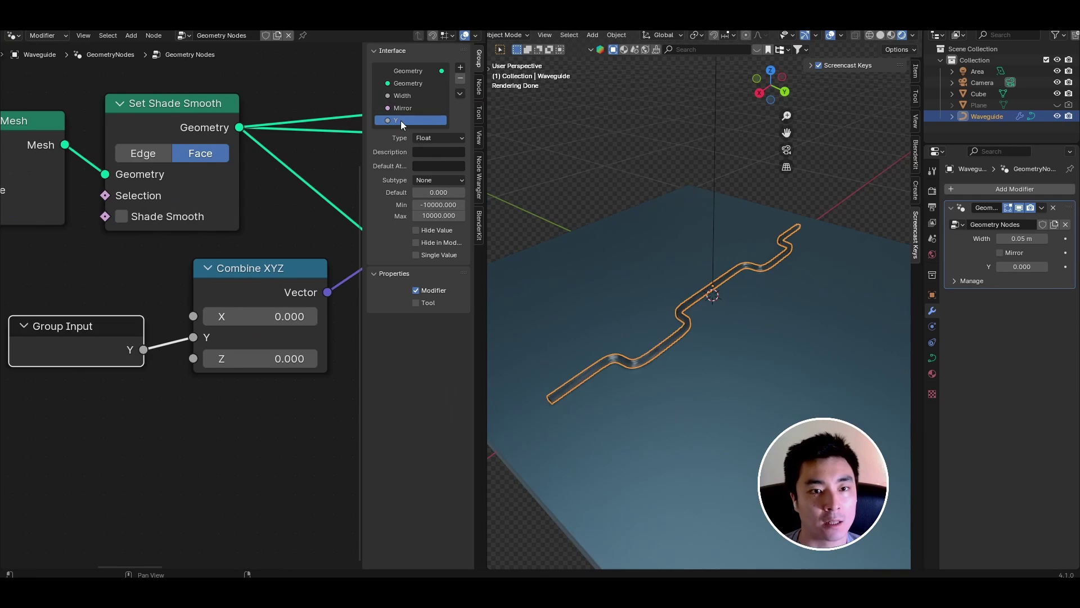
double_click(401, 121)
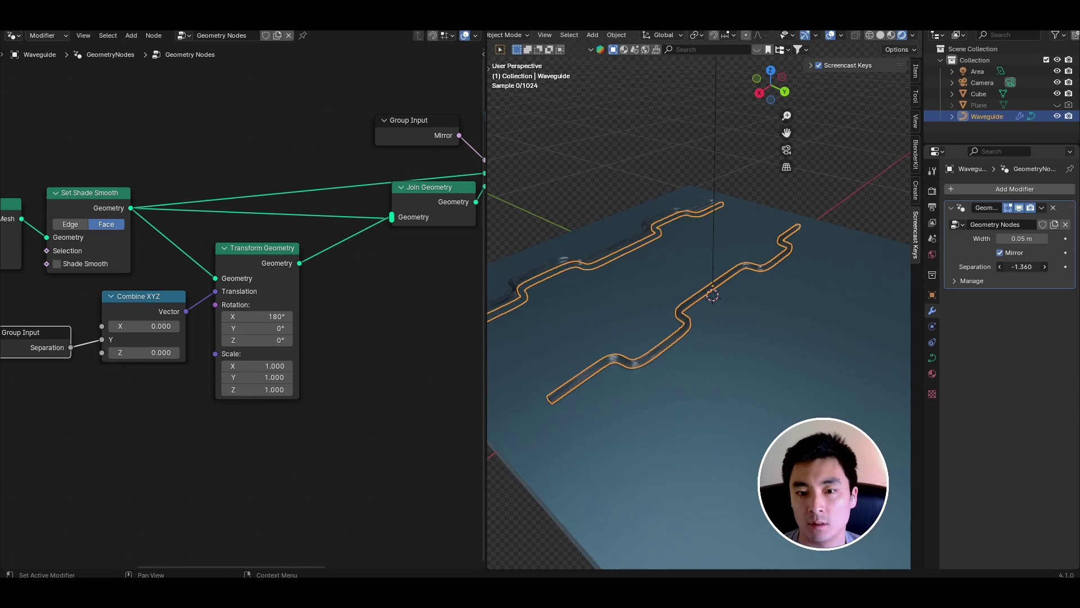
Step: Set the Geometry Nodes modifier's Separation to 0.650 and collapse the modifier
left_click_drag(1022, 267, 1023, 266)
middle_click_drag(731, 311, 748, 294)
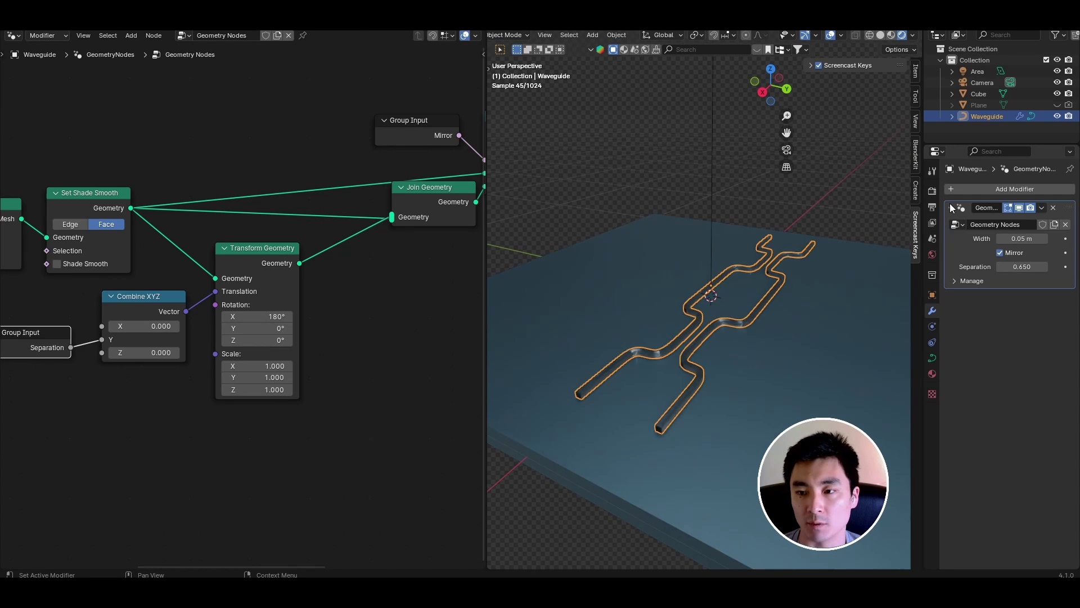
left_click(951, 208)
Step: Try adding a Mirror modifier to the waveguide and remove it again
left_click(968, 191)
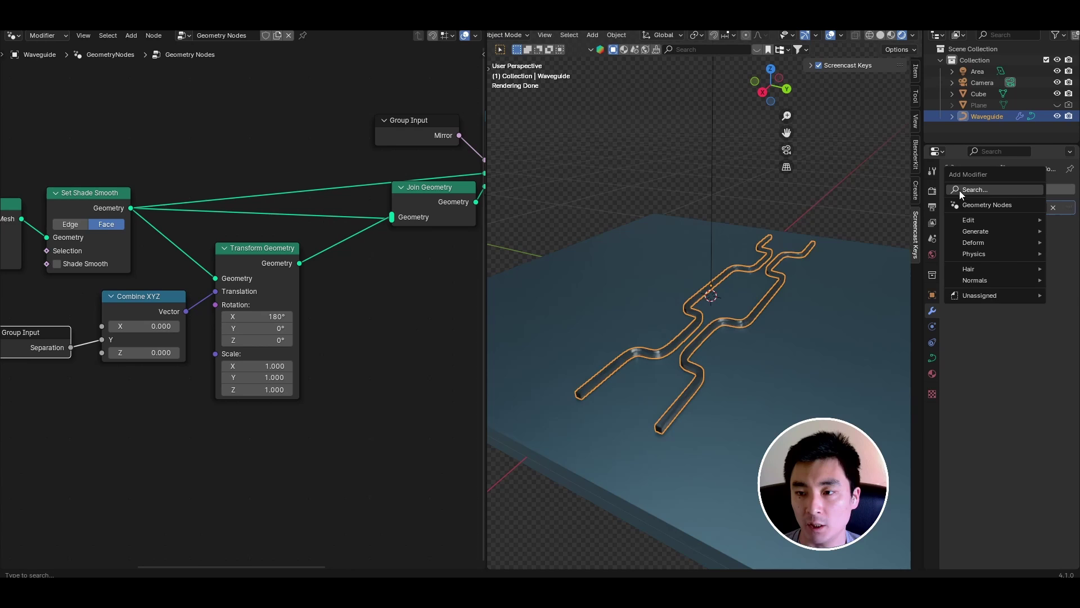
key("space")
key("Return")
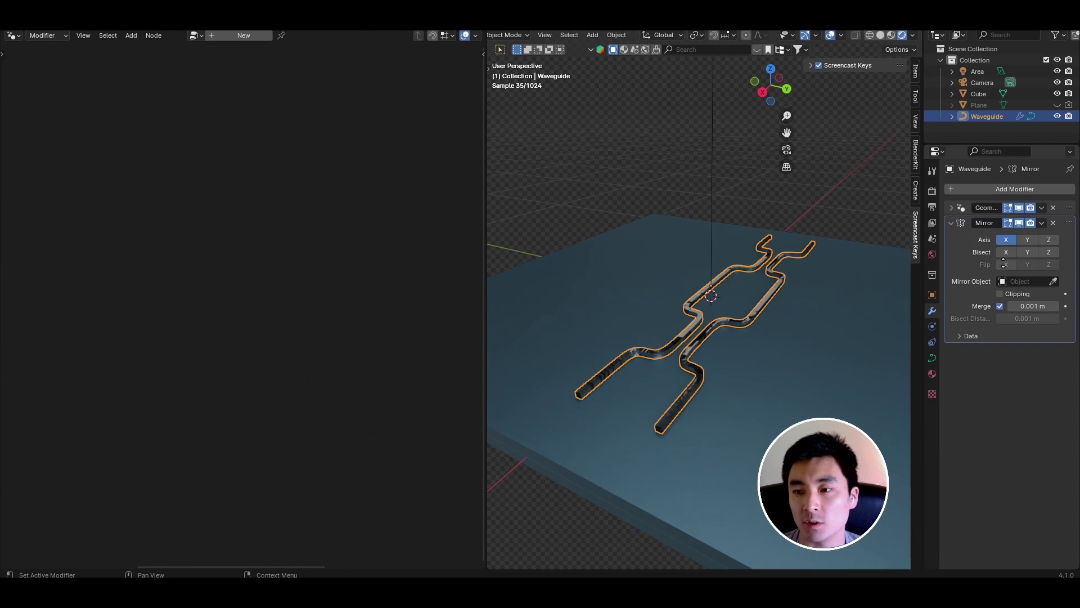
left_click(1054, 223)
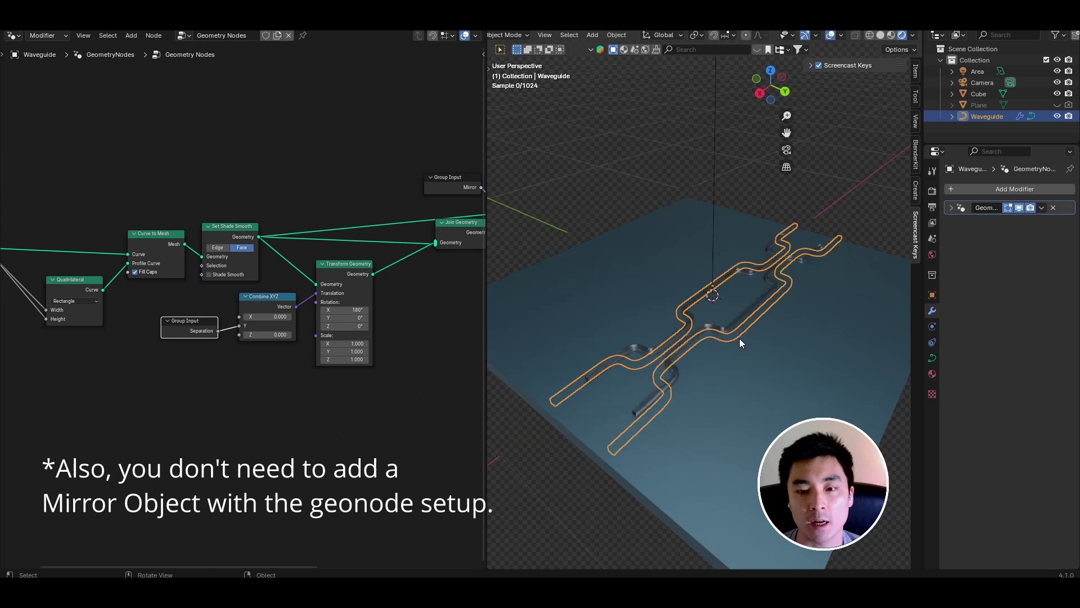
Step: Insert a Resample Curve node between the waveguide's Group Input and Curve to Mesh nodes and set its Count to 200
scroll(748, 350, "up", 3)
left_click(713, 181)
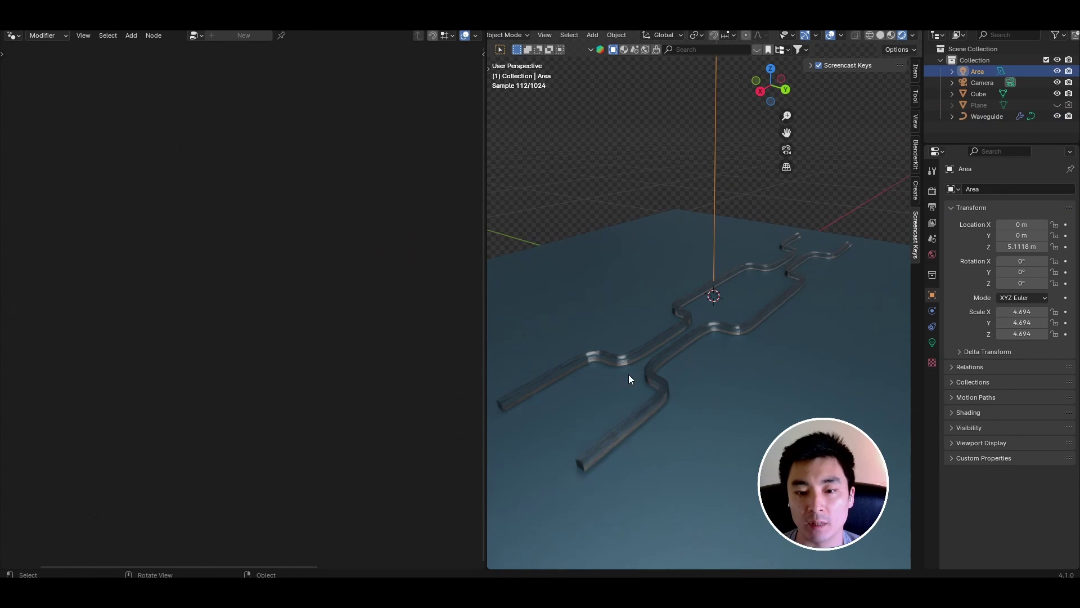
left_click(646, 397)
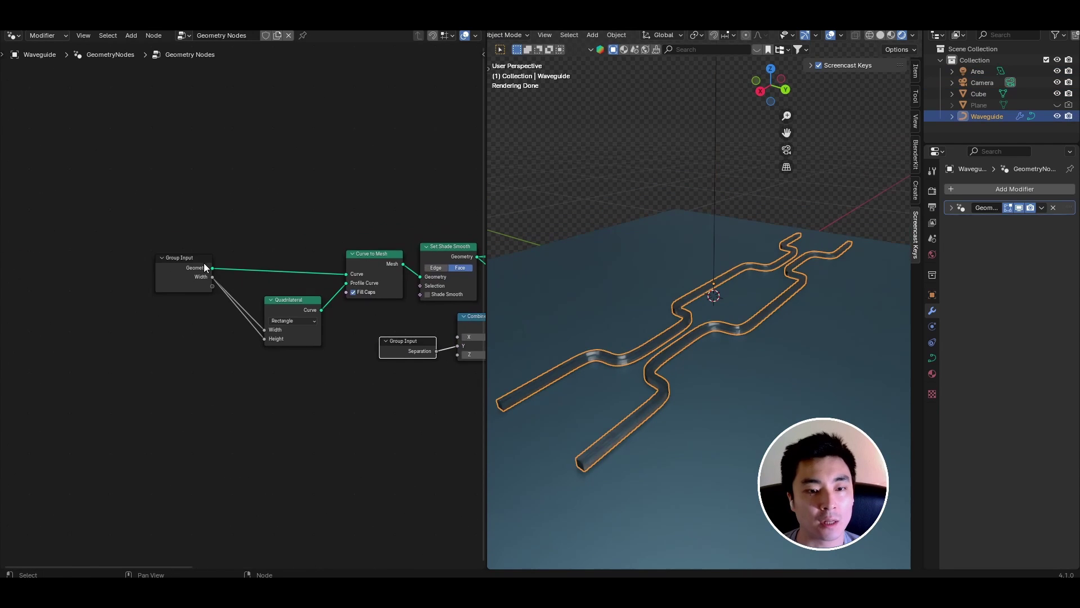
scroll(204, 262, "up", 3)
key("shift+a")
type("resa")
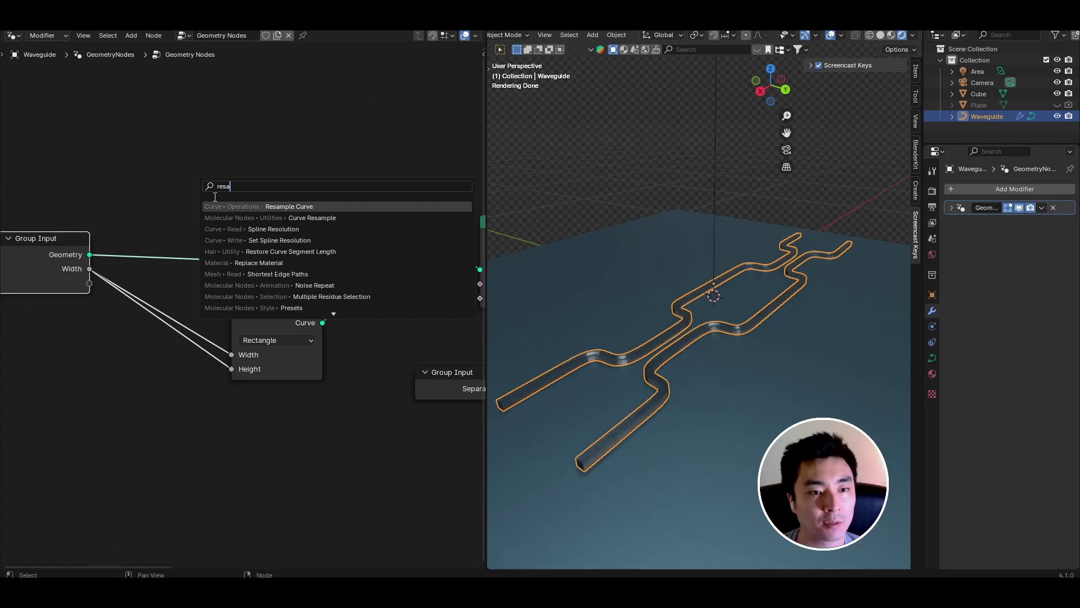
left_click(221, 203)
left_click(136, 184)
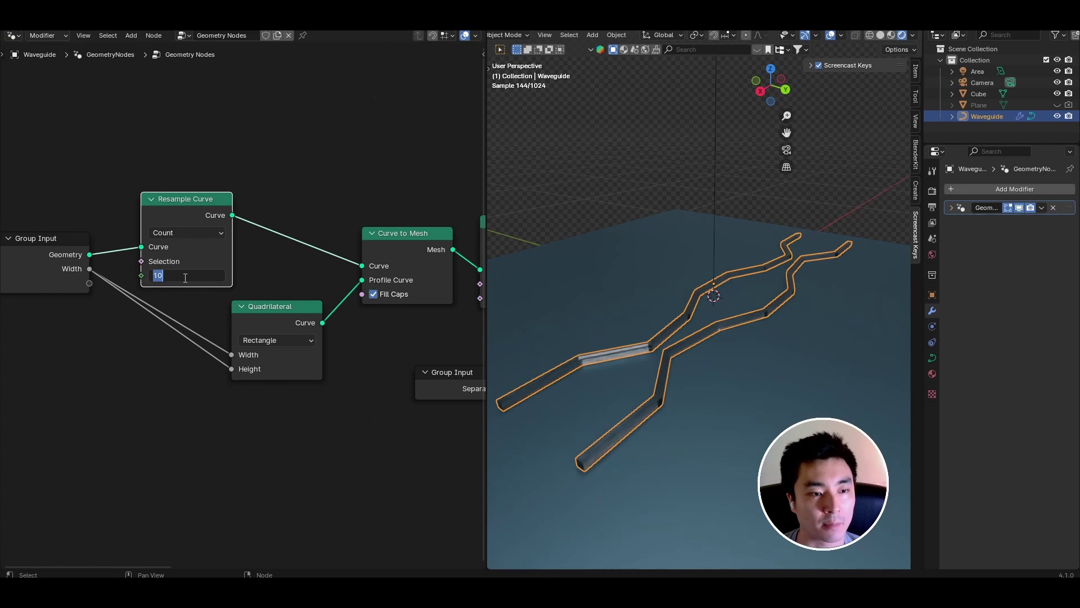
type("200")
key("Return")
Step: Insert a Store Named Attribute node between the Resample Curve and Curve to Mesh nodes
key("shift+a")
left_click(319, 201)
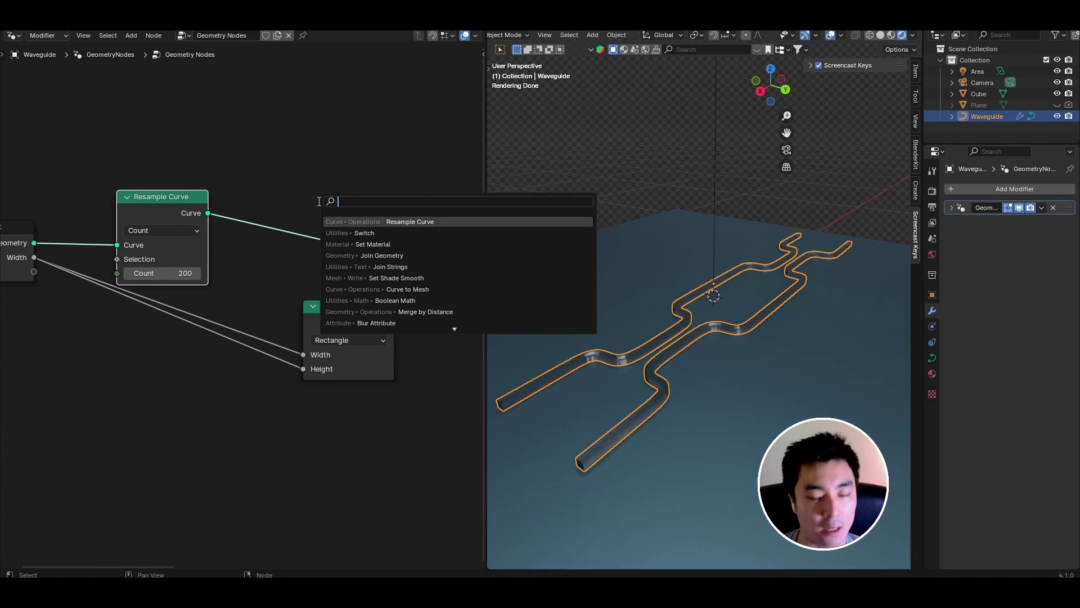
type("store")
Step: Add Spline Parameter, Compare and Blur Attribute nodes and line them up below the Resample Curve node
type("spl")
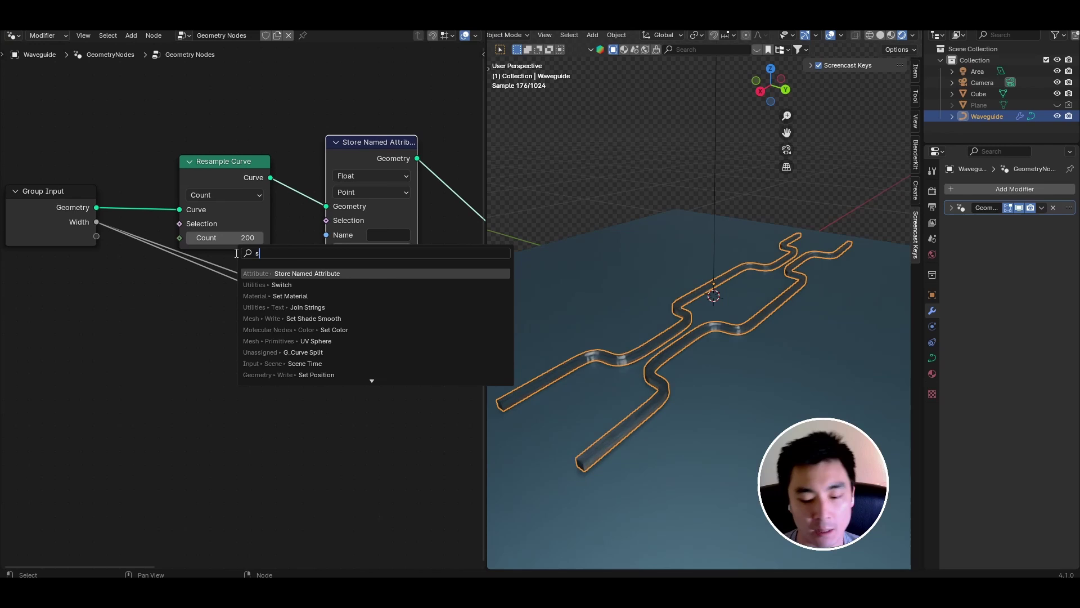
type("compa")
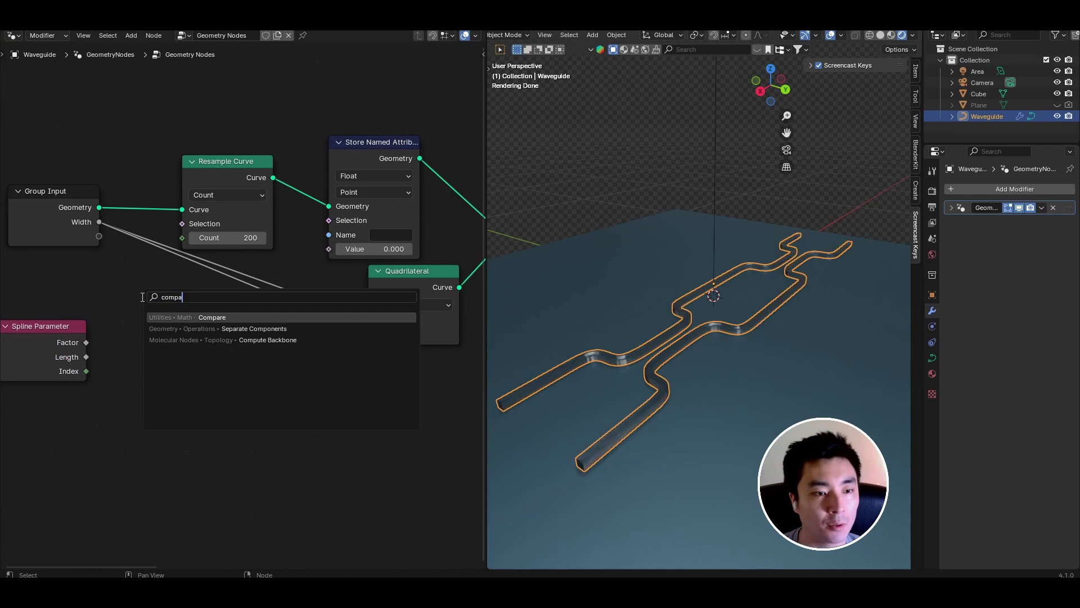
key("Return")
left_click(130, 285)
key("shift+a")
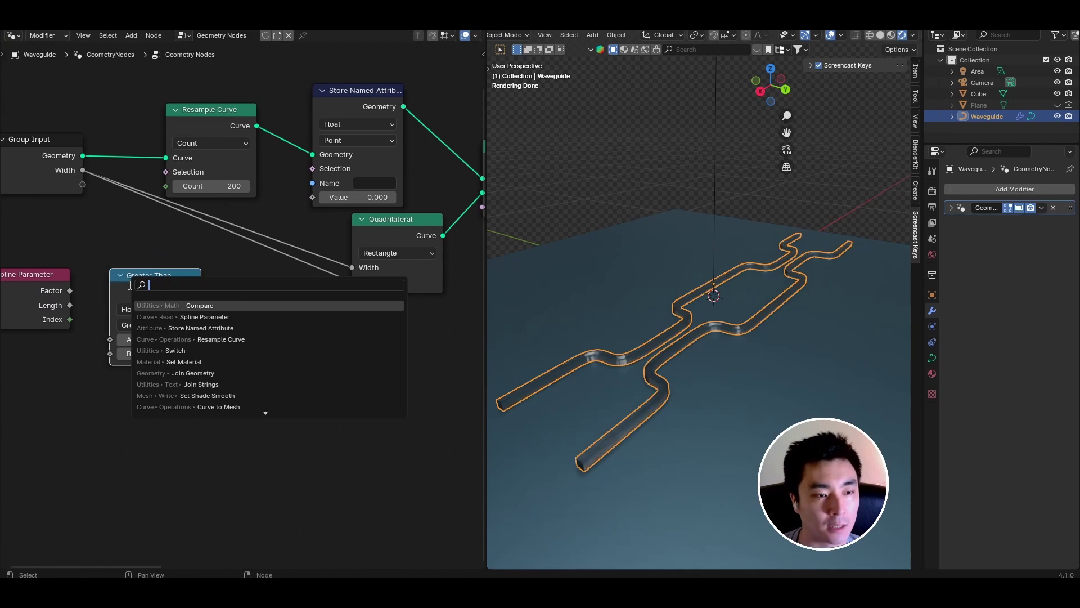
type("blur")
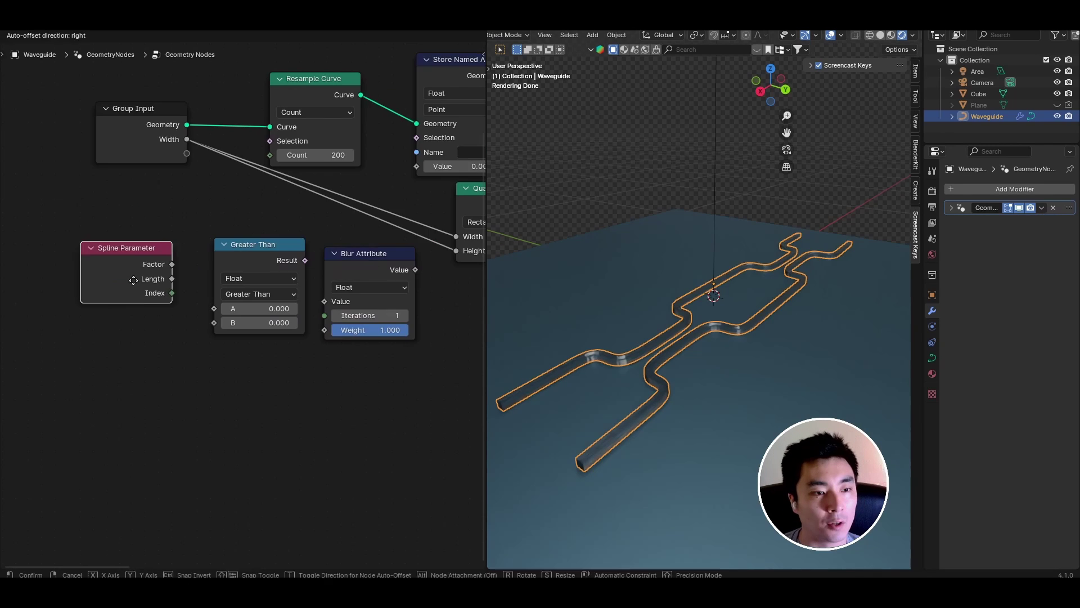
left_click_drag(133, 282, 137, 278)
Step: Set the Compare node to Integer and Equal, with the Spline Parameter's Index connected to its A input
scroll(136, 278, "up", 5)
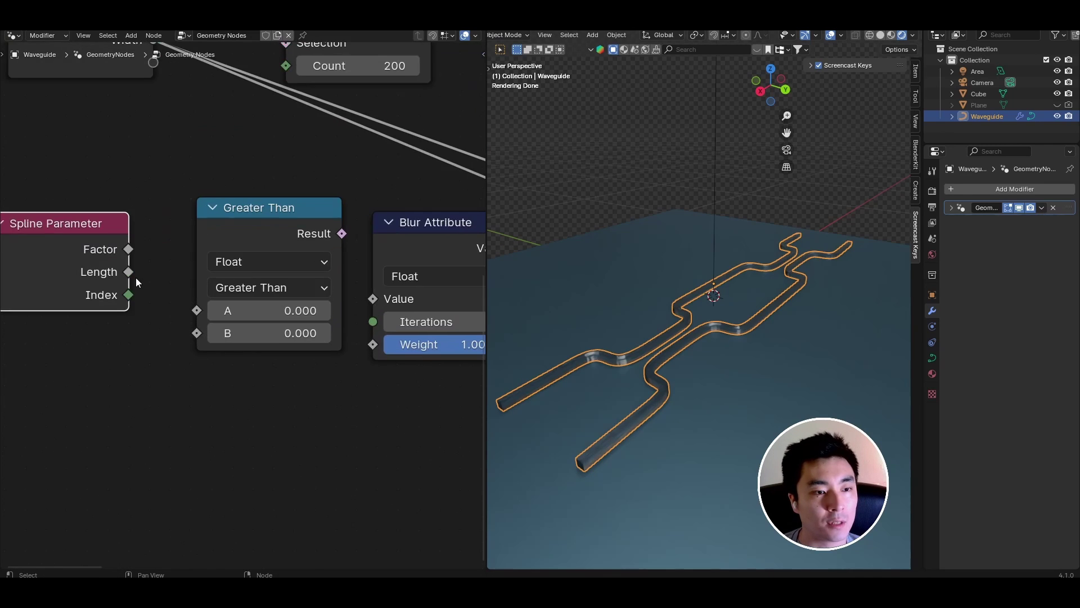
middle_click_drag(136, 278, 220, 288)
middle_click_drag(248, 333, 228, 300)
left_click_drag(186, 274, 260, 287)
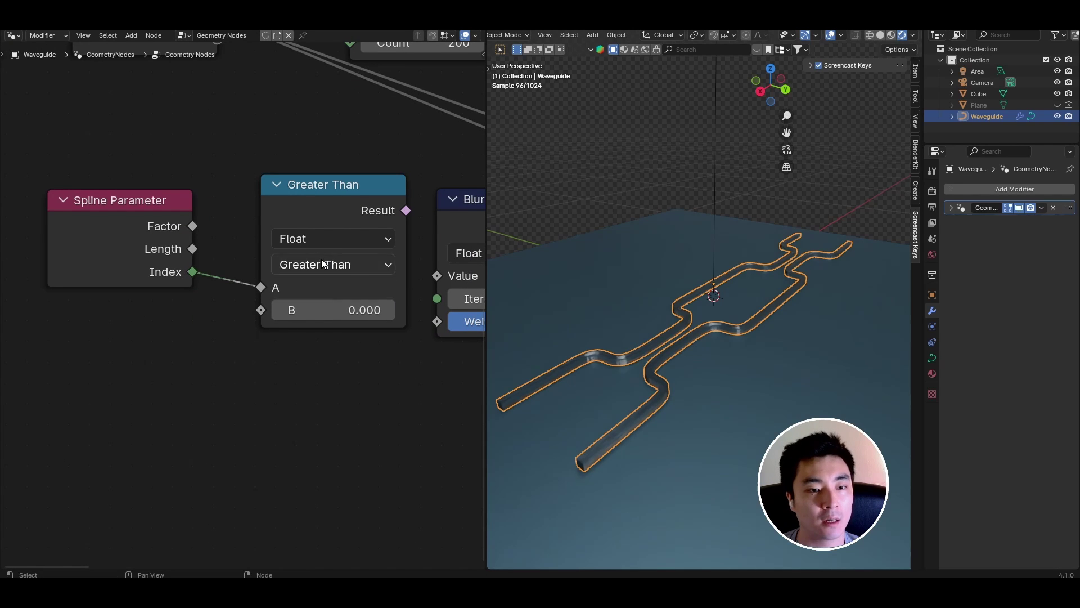
left_click(323, 266)
left_click(321, 239)
left_click(301, 313)
left_click(333, 263)
left_click(328, 407)
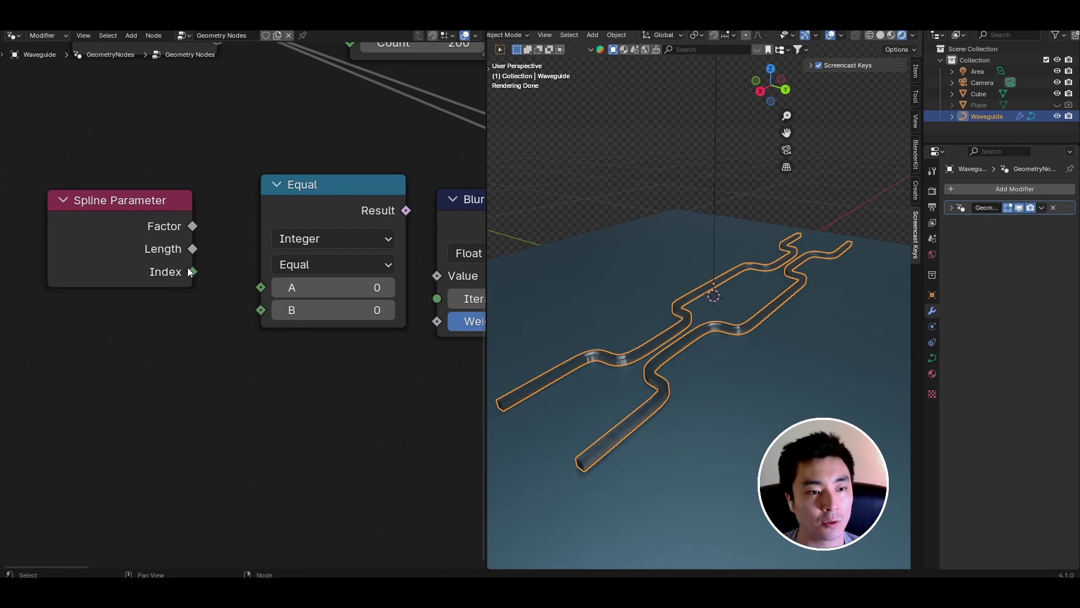
left_click_drag(191, 272, 261, 287)
Step: Connect the Equal node's Result through the Blur Attribute node into the Store Named Attribute node's Value
middle_click_drag(284, 325, 119, 285)
scroll(229, 293, "down", 2)
left_click_drag(220, 187, 246, 243)
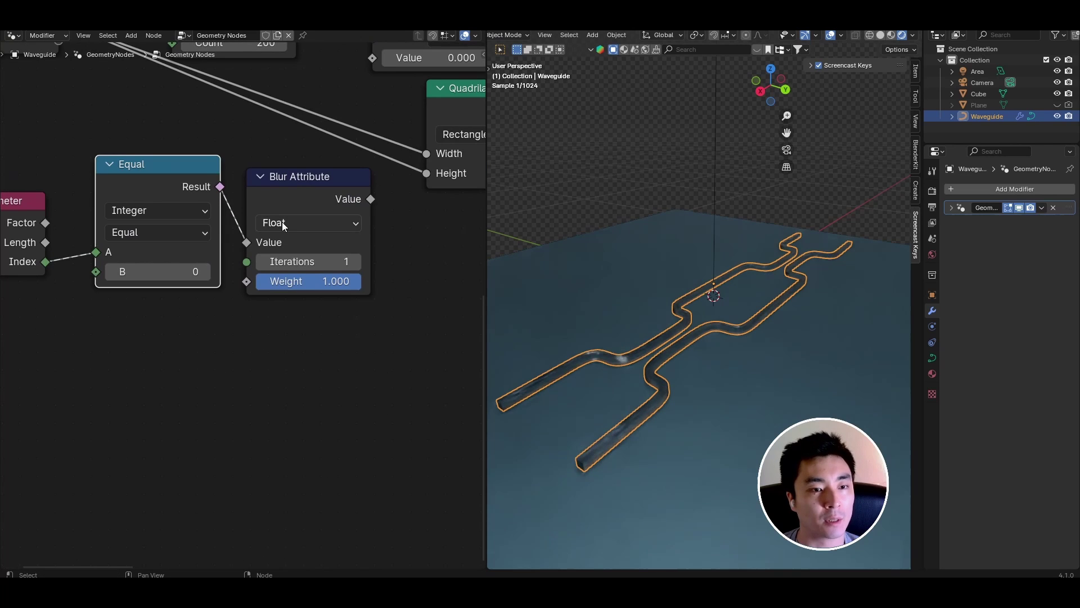
middle_click_drag(329, 201, 280, 287)
left_click_drag(280, 287, 282, 146)
Step: Name the attribute in the Store Named Attribute node "pulse position"
middle_click_drag(303, 217, 246, 303)
left_click(335, 208)
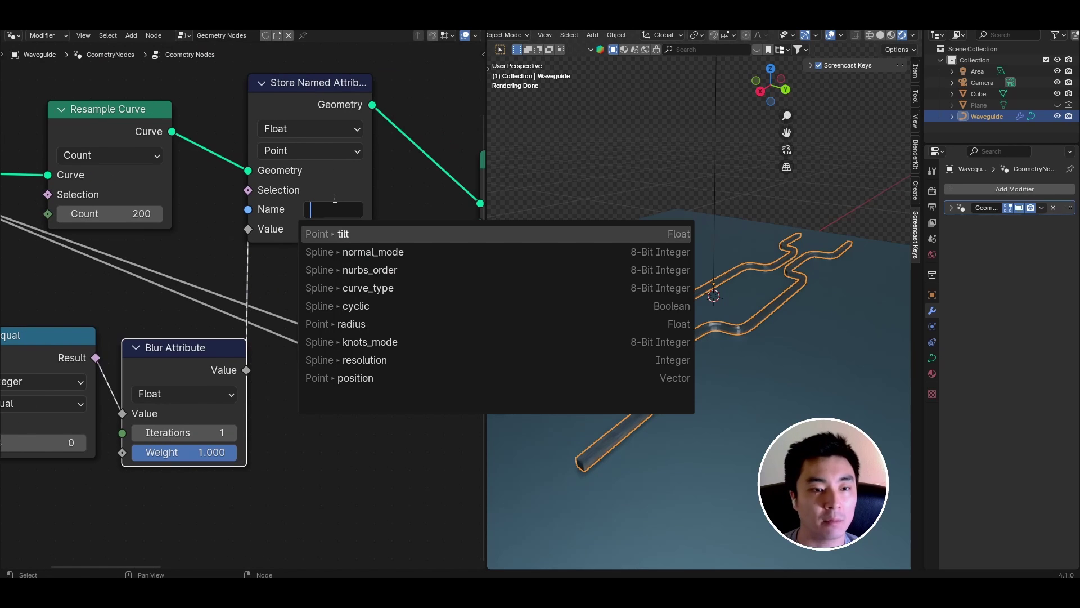
type("pulse po...")
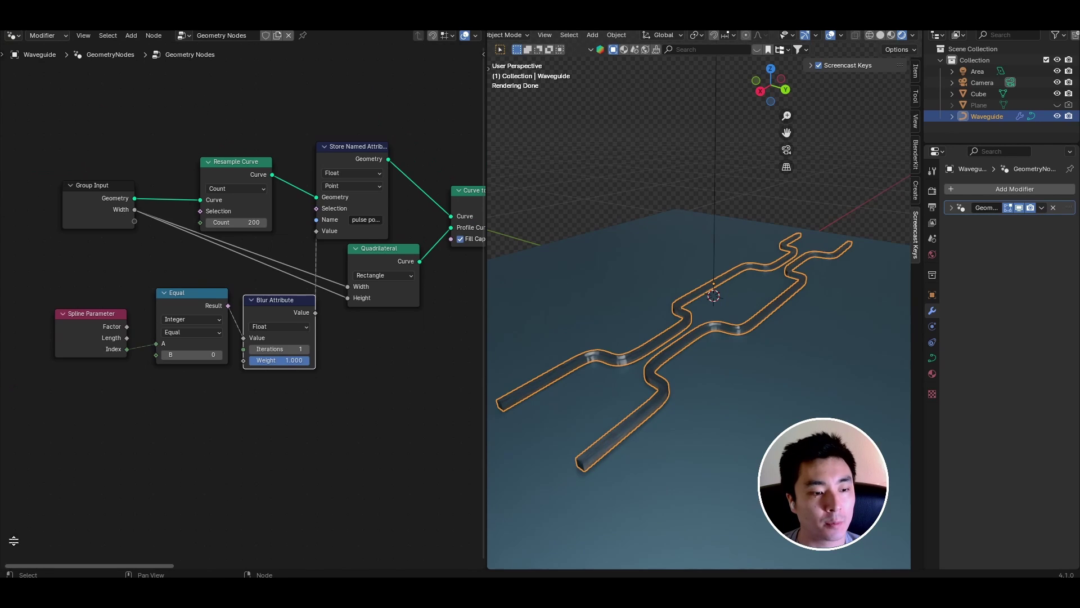
Step: Split the node editor and show the Waveguide material's shader nodes in the new lower area
left_click_drag(3, 566, 68, 222)
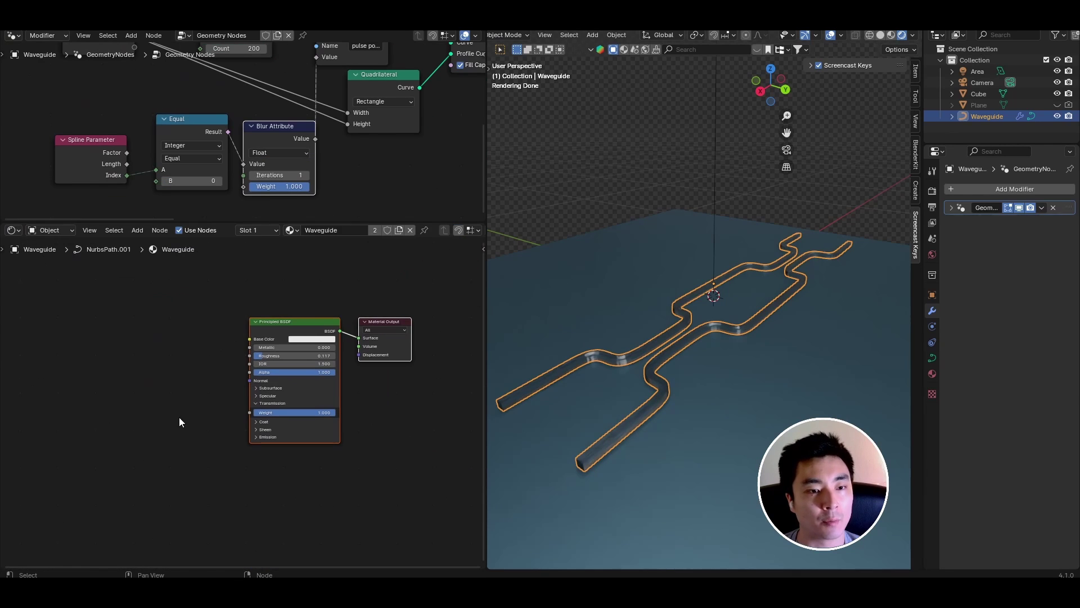
scroll(272, 312, "up", 2)
middle_click_drag(223, 332, 169, 335)
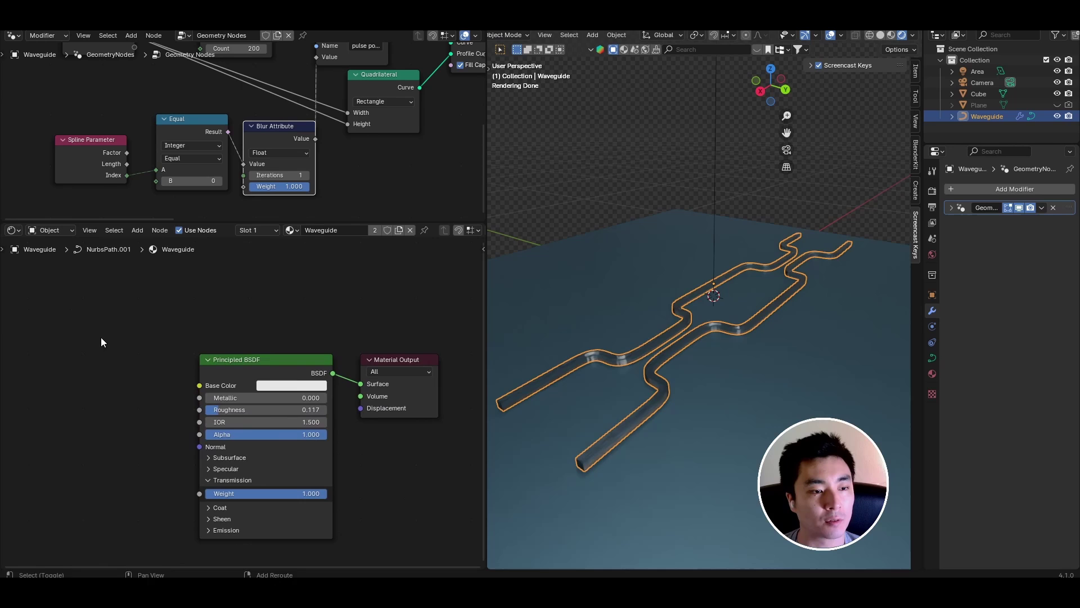
Step: Add an Attribute node and a Mix Shader node to the Waveguide material
key("shift+a")
type("a")
key("Return")
left_click(102, 336)
key("shift+a")
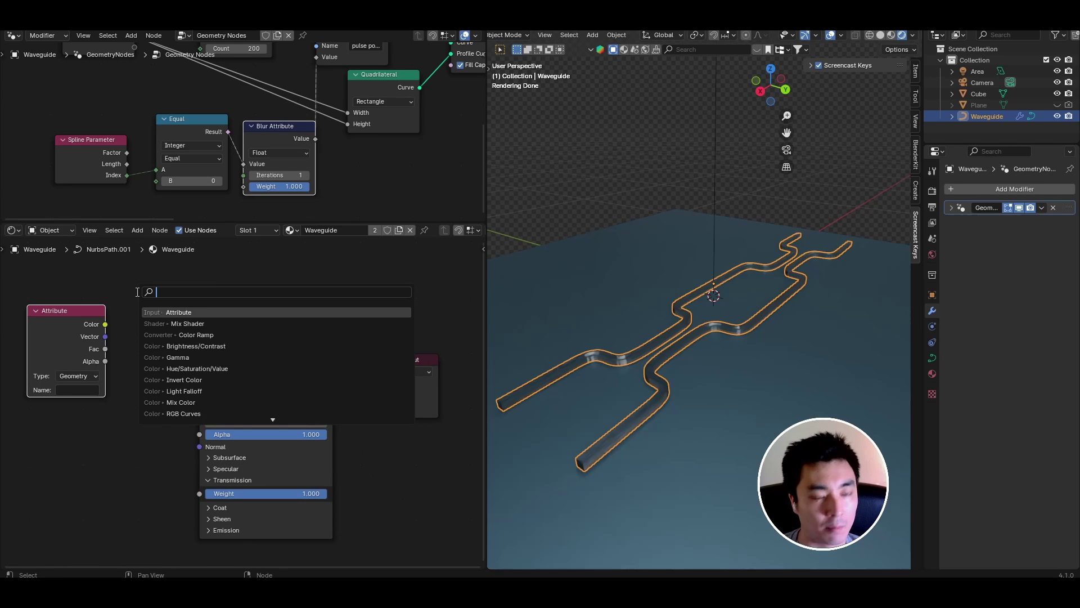
type("m")
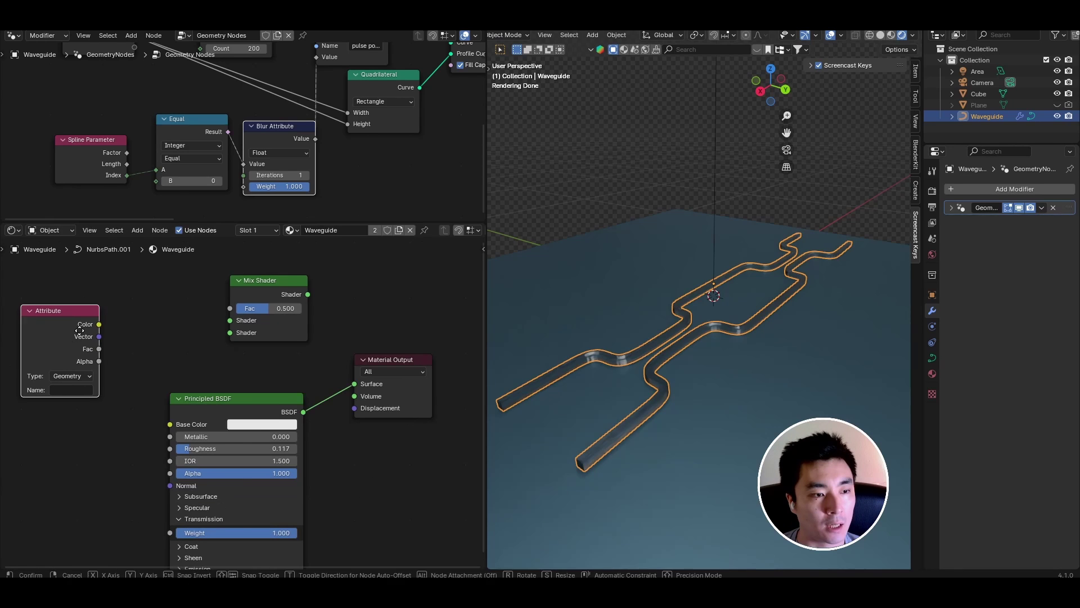
Step: Set the Attribute node's name to "pulse position" and connect its Color to the Material Output's Surface
left_click_drag(76, 332, 87, 326)
middle_click_drag(87, 325, 141, 319)
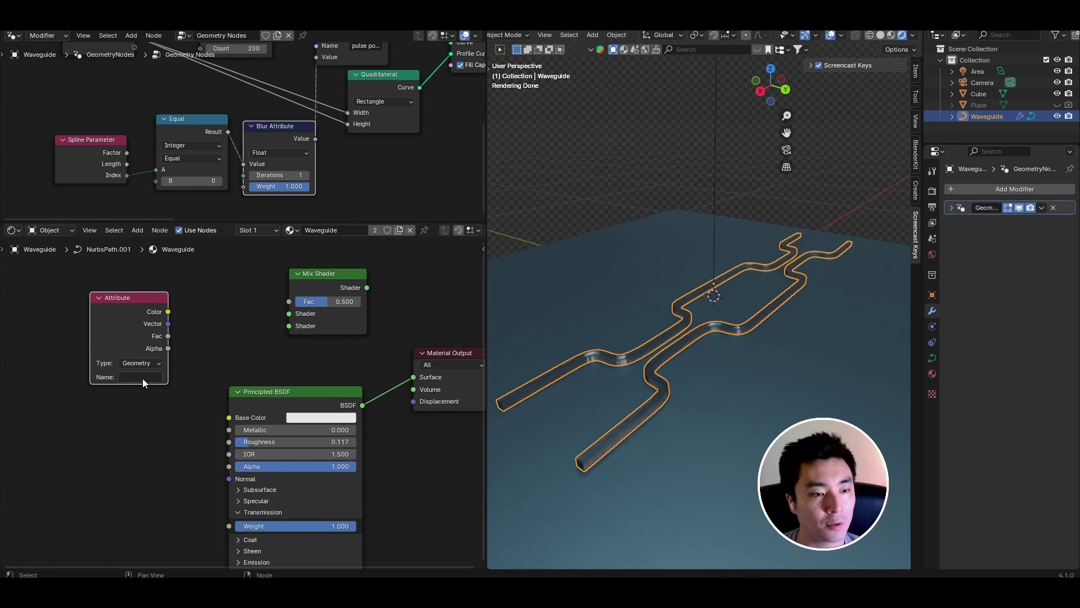
left_click(342, 184)
middle_click_drag(368, 158, 281, 291)
scroll(269, 163, "up", 2)
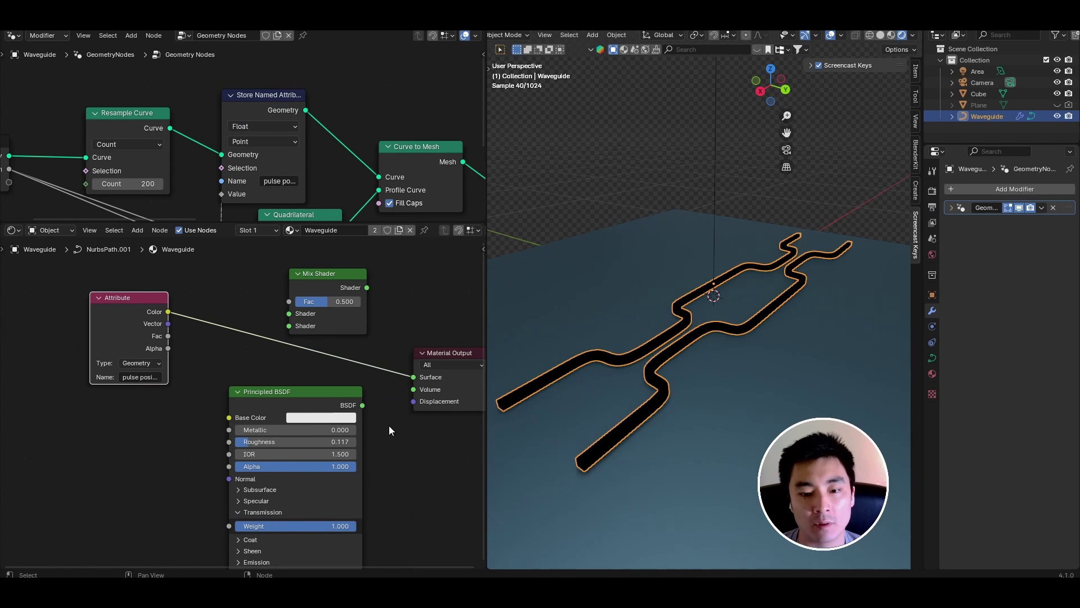
Step: Move the Attribute node down, closer to the Principled BSDF node
middle_click_drag(106, 321, 75, 346)
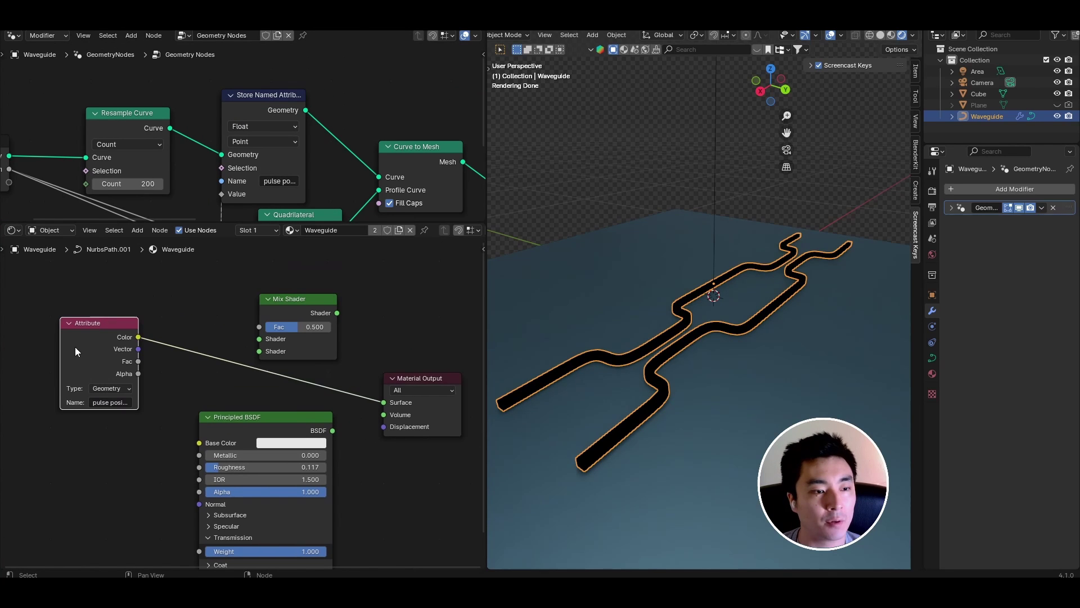
left_click_drag(75, 346, 96, 393)
middle_click_drag(98, 394, 51, 367)
Step: Set the Equal node's B value to 167 to shift the pulse along the waveguide
middle_click_drag(117, 220, 209, 89)
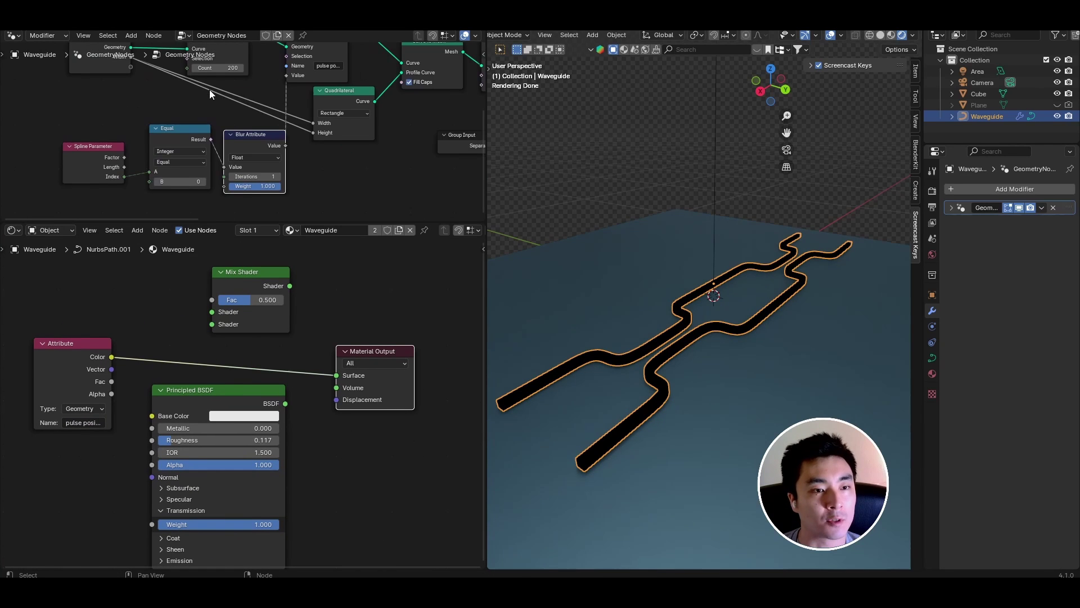
scroll(210, 89, "down", 1)
mouse_move(175, 185)
left_mouse_down()
mouse_move(135, 185)
mouse_move(179, 185)
left_mouse_up()
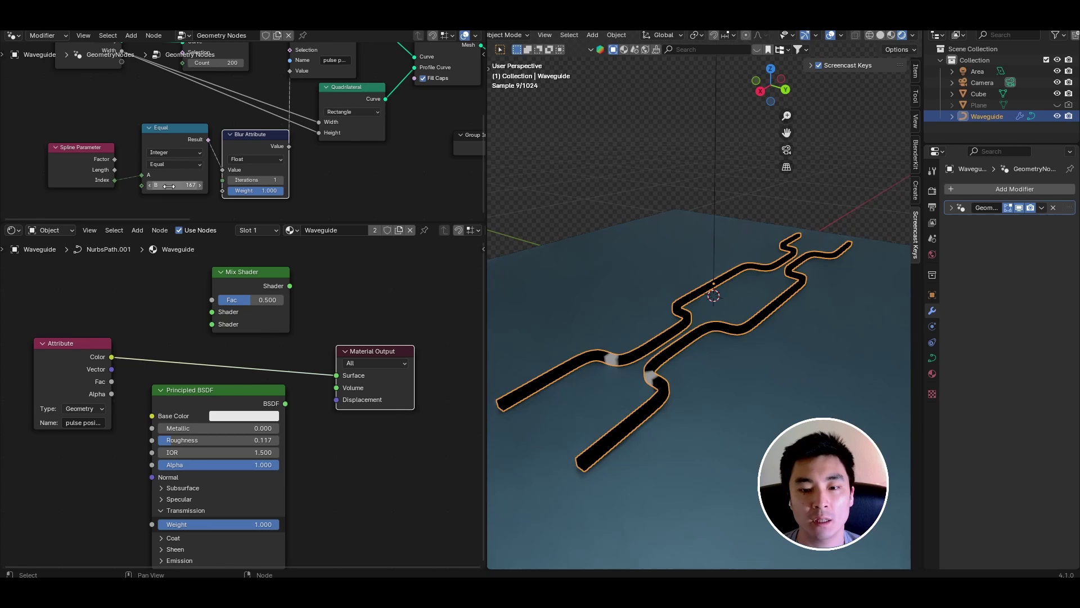
Step: Put the Mix Shader before the Material Output, with the Attribute's Color driving Fac and the Principled BSDF in the first Shader input
middle_click_drag(211, 381, 151, 313)
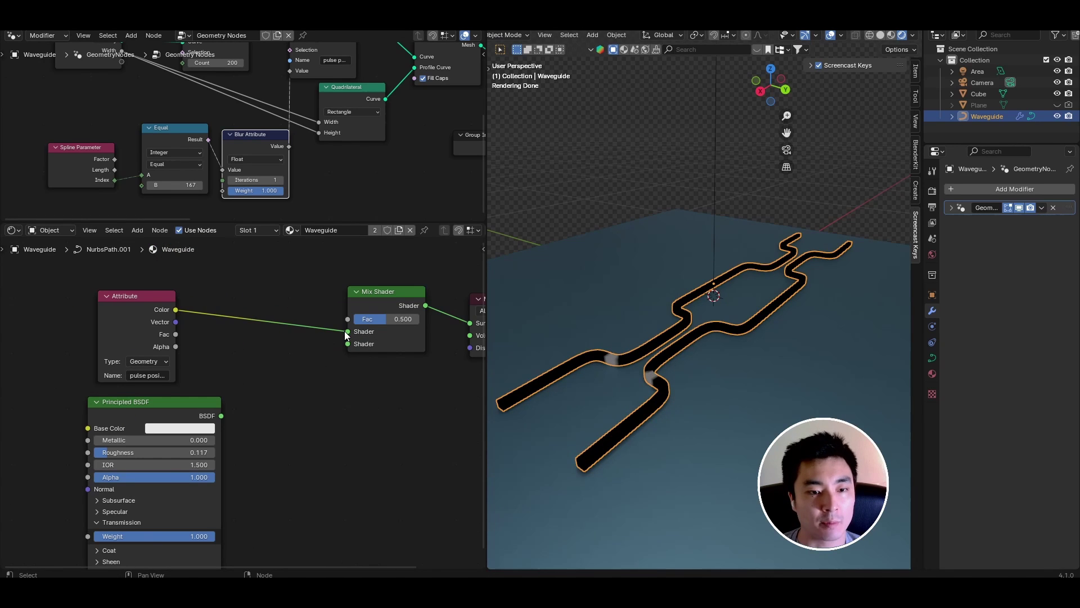
mouse_move(176, 309)
left_mouse_down()
mouse_move(354, 321)
mouse_move(166, 316)
left_mouse_up()
left_click_drag(292, 306, 348, 319)
scroll(225, 366, "down", 2)
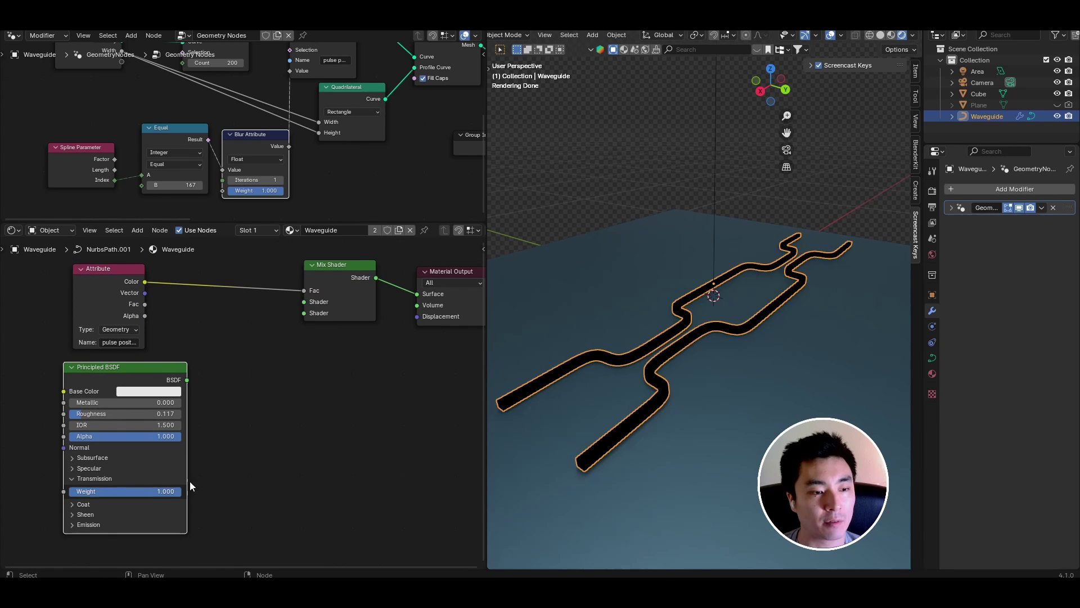
left_click_drag(187, 380, 306, 300)
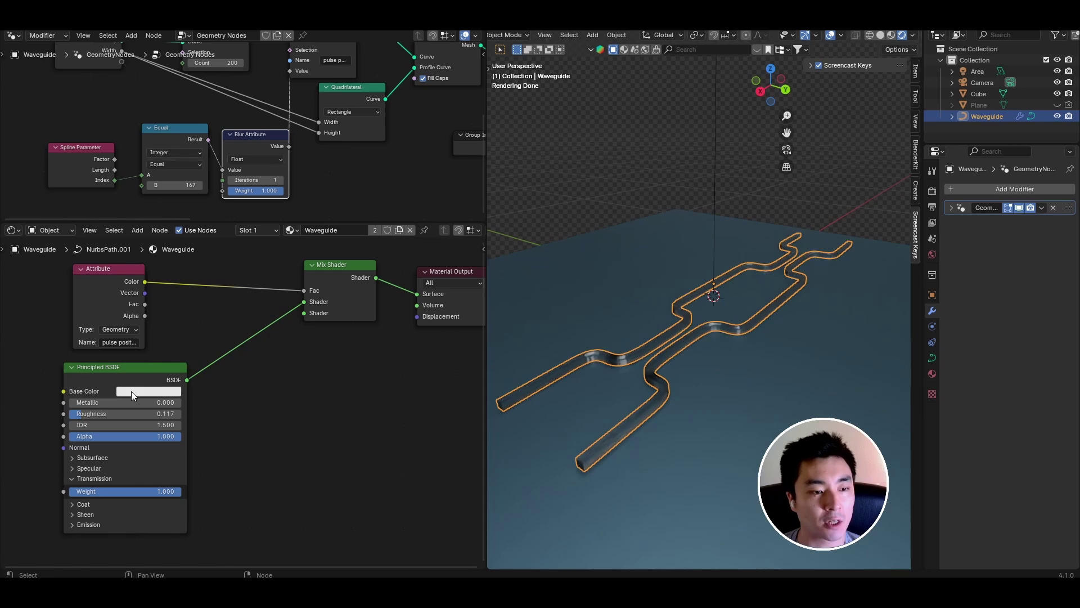
Step: Duplicate the Principled BSDF node and connect the copy to the Mix Shader's second Shader input
key("shift+d")
left_click(269, 411)
middle_click_drag(326, 400, 277, 363)
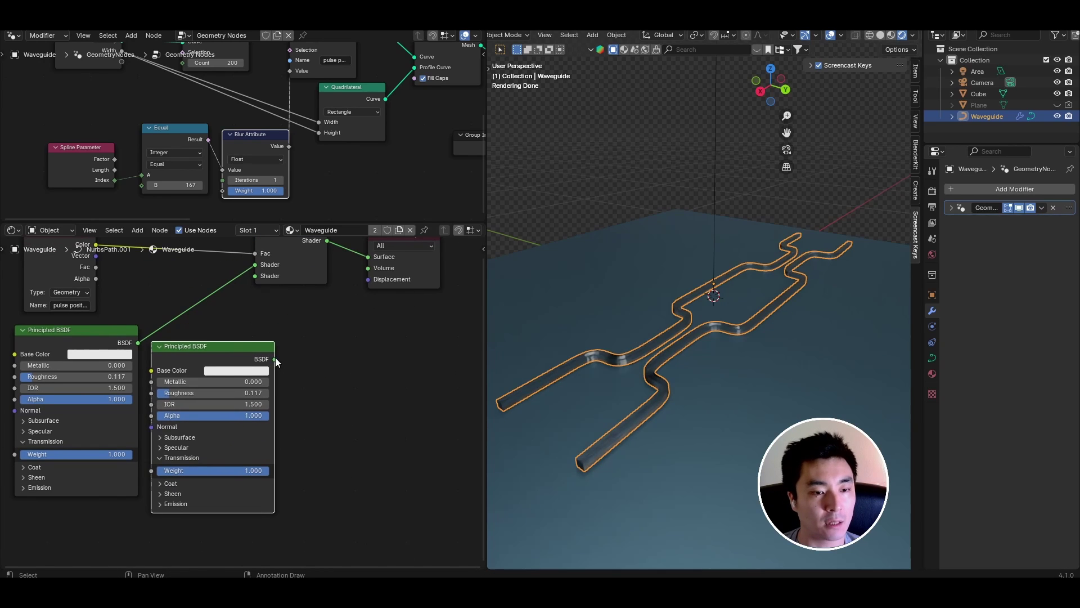
left_click_drag(275, 359, 255, 275)
Step: Give the duplicated Principled BSDF a light blue emission color with a Strength of 20
scroll(250, 449, "up", 3)
middle_click_drag(156, 533, 210, 429)
left_click(209, 429)
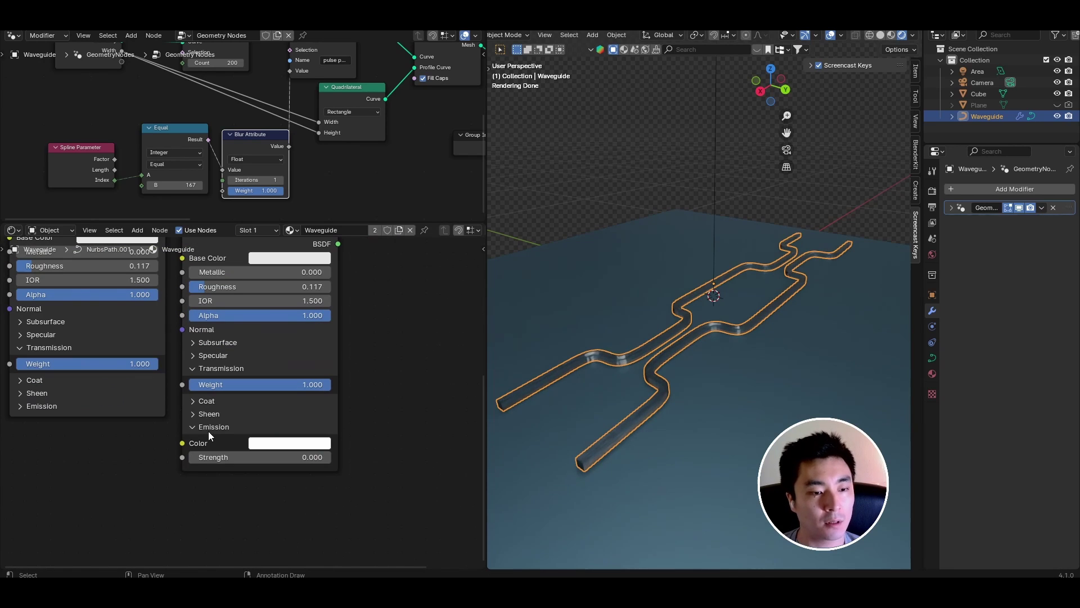
left_click(285, 443)
left_click_drag(313, 295, 329, 260)
double_click(279, 457)
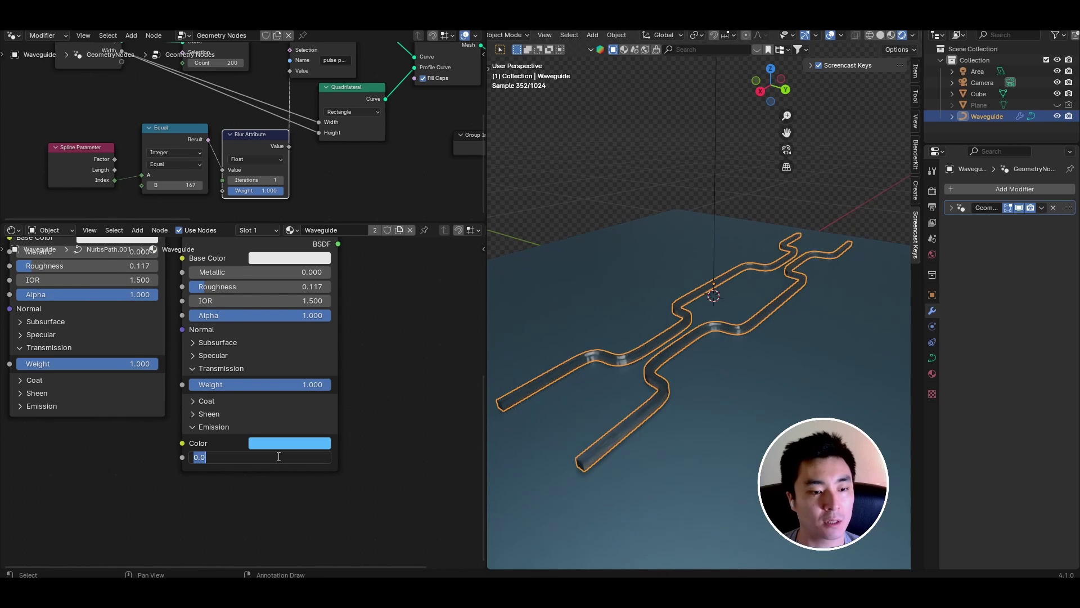
type("20")
key("Return")
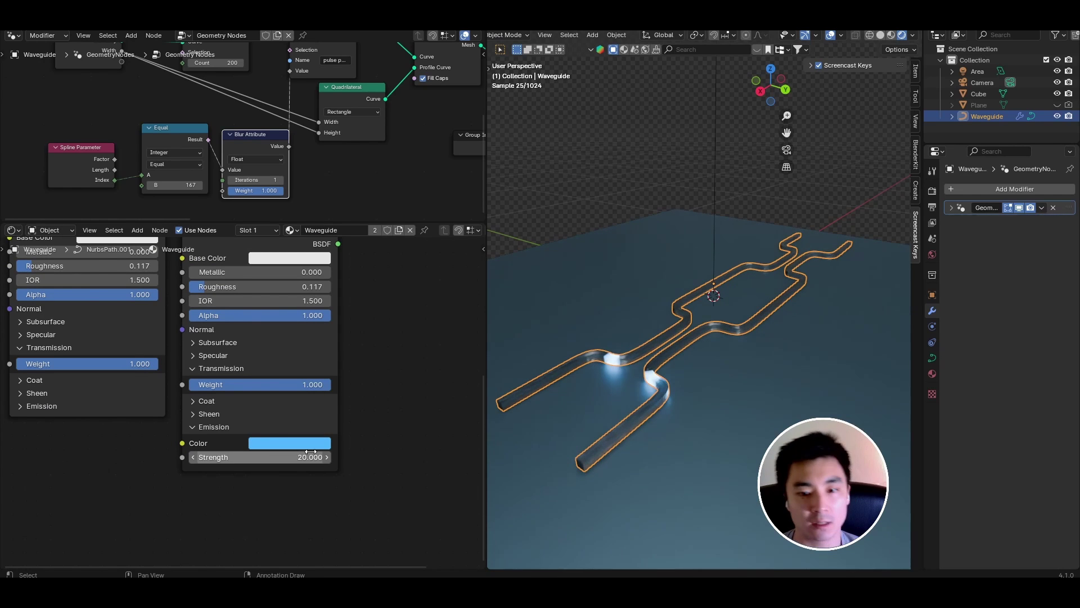
Step: Set the Equal node's B value to 99 to shift the light pulse along the waveguide
scroll(326, 394, "down", 2)
middle_click_drag(363, 384, 312, 439)
middle_click_drag(159, 185, 196, 184)
left_click_drag(194, 184, 166, 184)
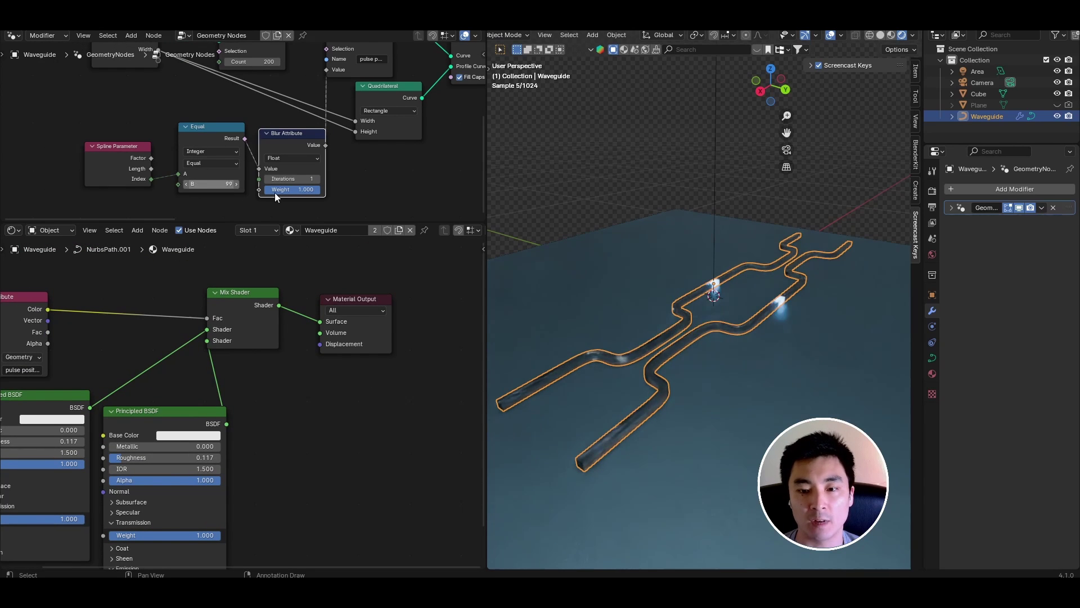
Step: Raise the Blur Attribute node's Iterations to 5 to widen and soften the pulse
scroll(747, 446, "up", 6)
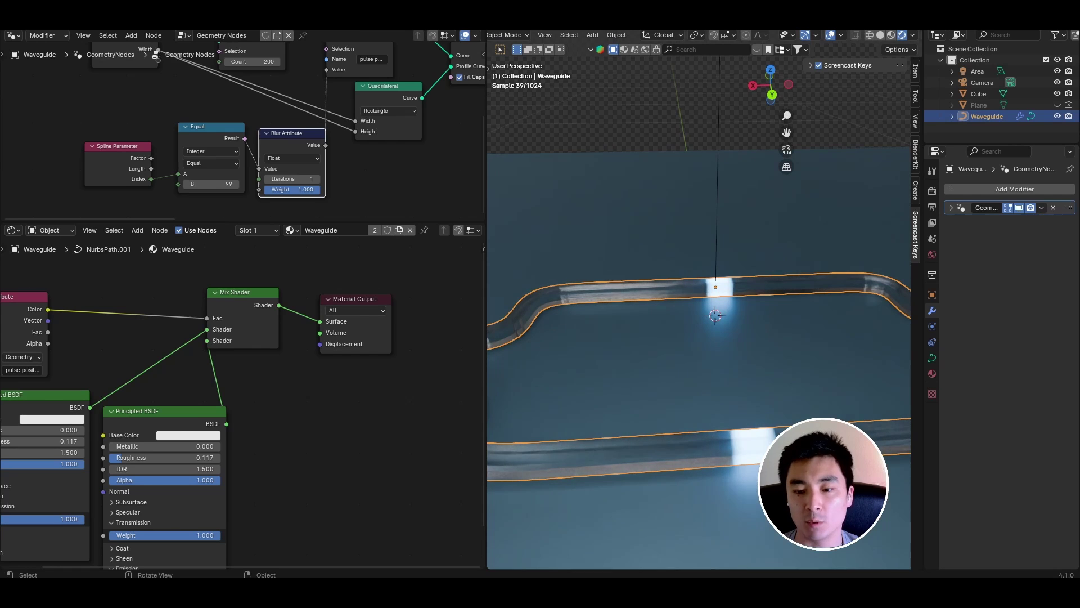
scroll(302, 163, "up", 3)
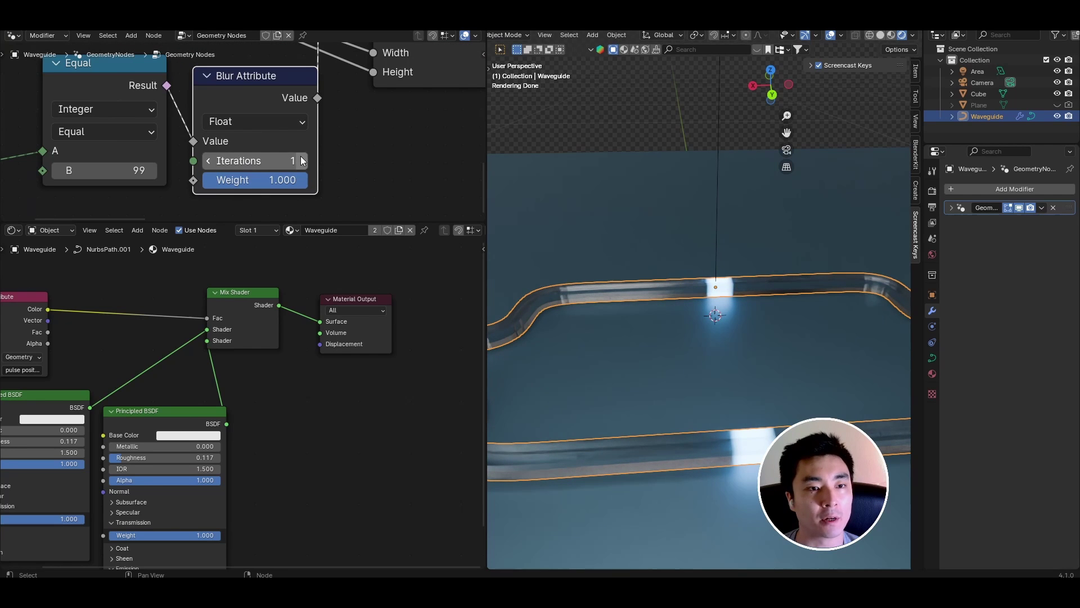
left_click(302, 160)
left_click(303, 161)
left_click(303, 160)
left_click(302, 160)
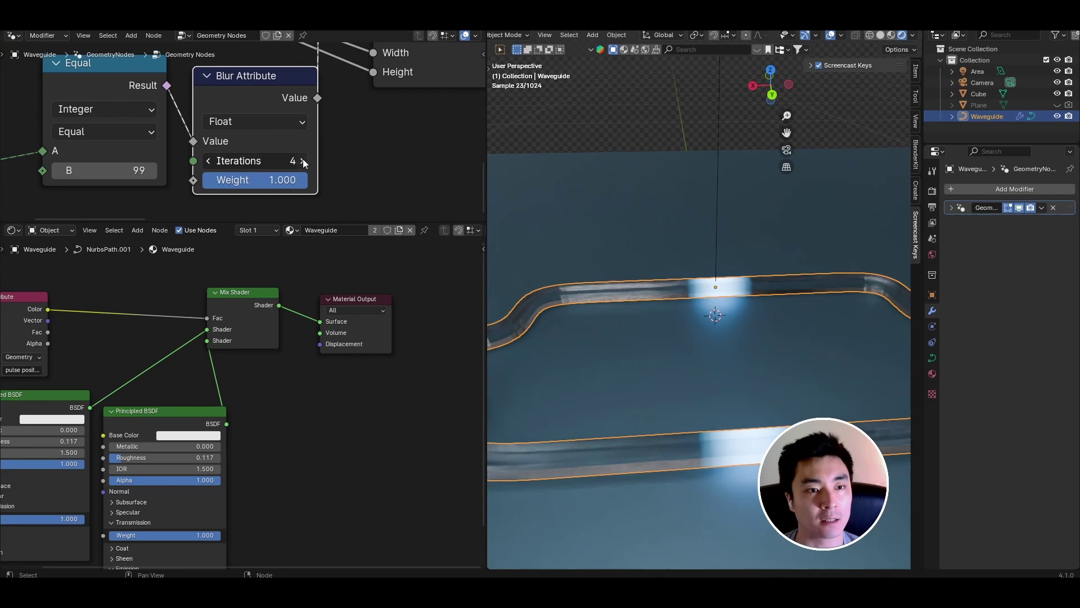
Step: Set the Blur Attribute node's Weight to 0.058, inspect the pulse without the waveguide's selection outline, and reselect the waveguide
middle_click_drag(774, 312, 730, 369)
scroll(791, 353, "down", 3)
scroll(827, 360, "up", 2)
scroll(731, 374, "down", 1)
left_click_drag(270, 179, 173, 179)
left_click(747, 365)
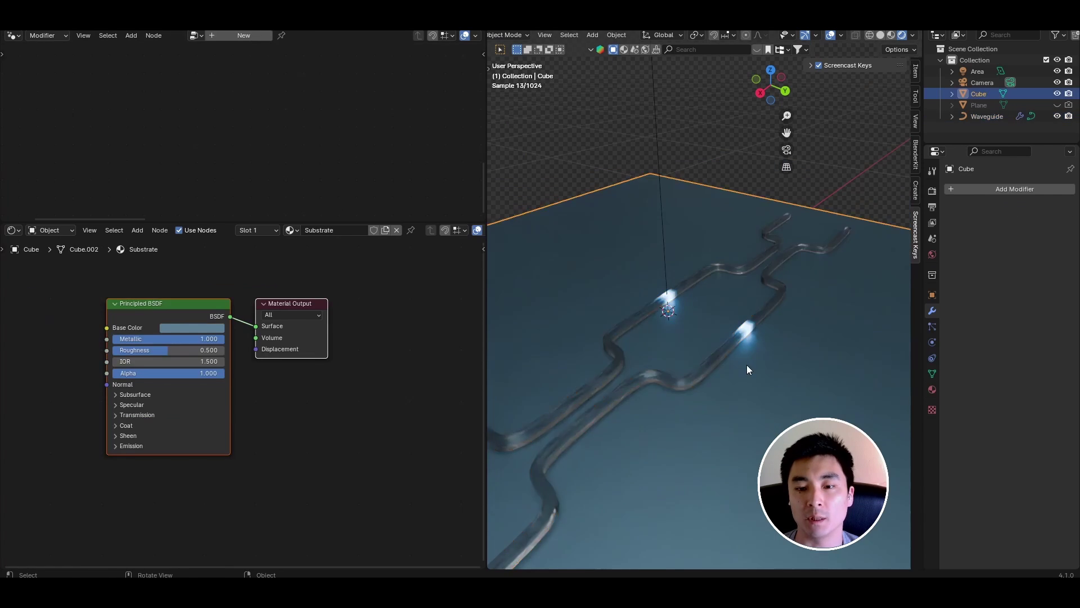
scroll(747, 365, "down", 3)
left_click(723, 332)
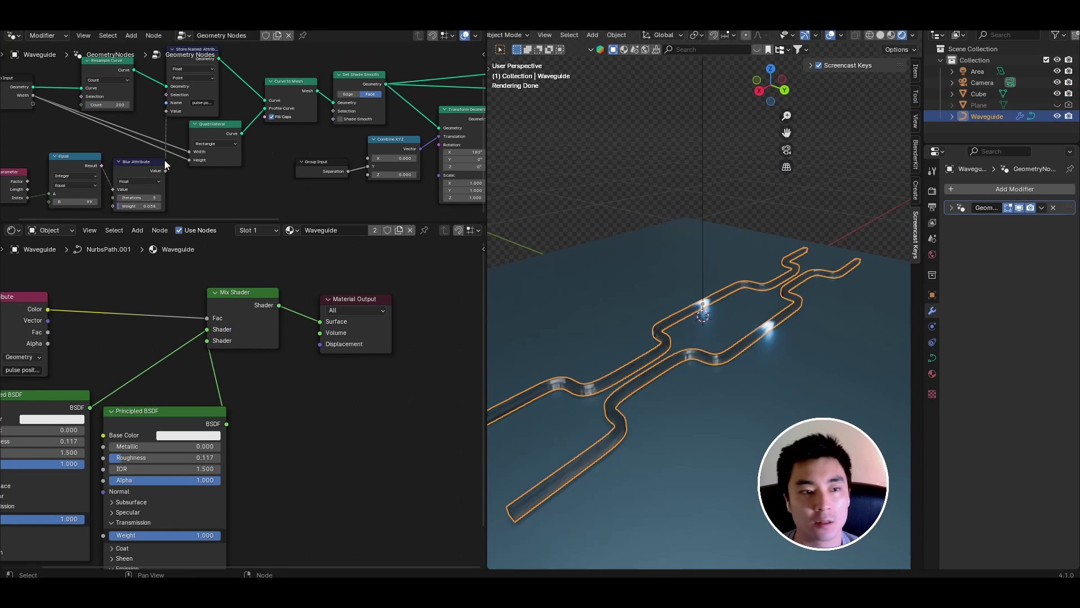
Step: Set the Equal node's B value to 124 to move the pulse to another spot on the waveguide
middle_click_drag(164, 161, 279, 122)
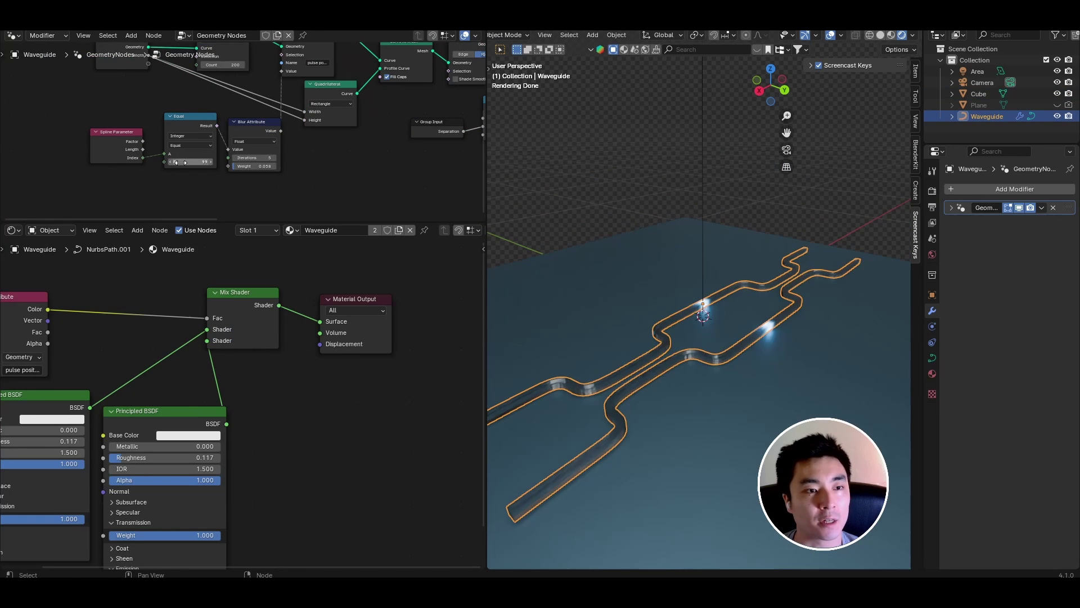
mouse_move(197, 161)
left_mouse_down()
mouse_move(169, 161)
mouse_move(189, 162)
left_mouse_up()
middle_click_drag(197, 163, 236, 153)
Step: Insert a Math node set to Floored Modulo with a value of 2.1 between the Spline Parameter's Index and the Equal node
scroll(236, 153, "up", 3)
scroll(236, 153, "up", 1)
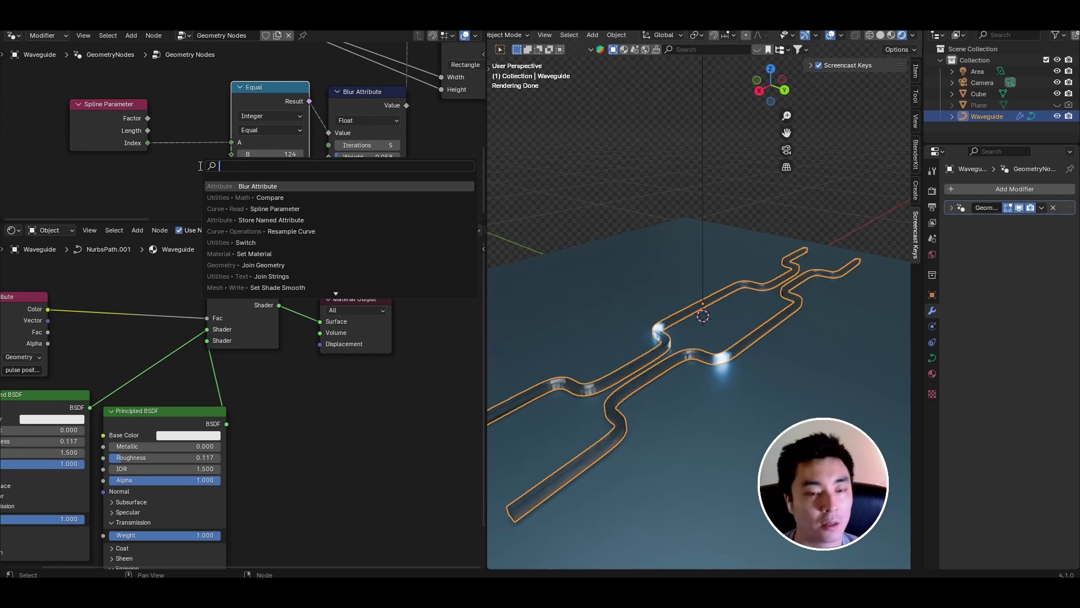
type("mat")
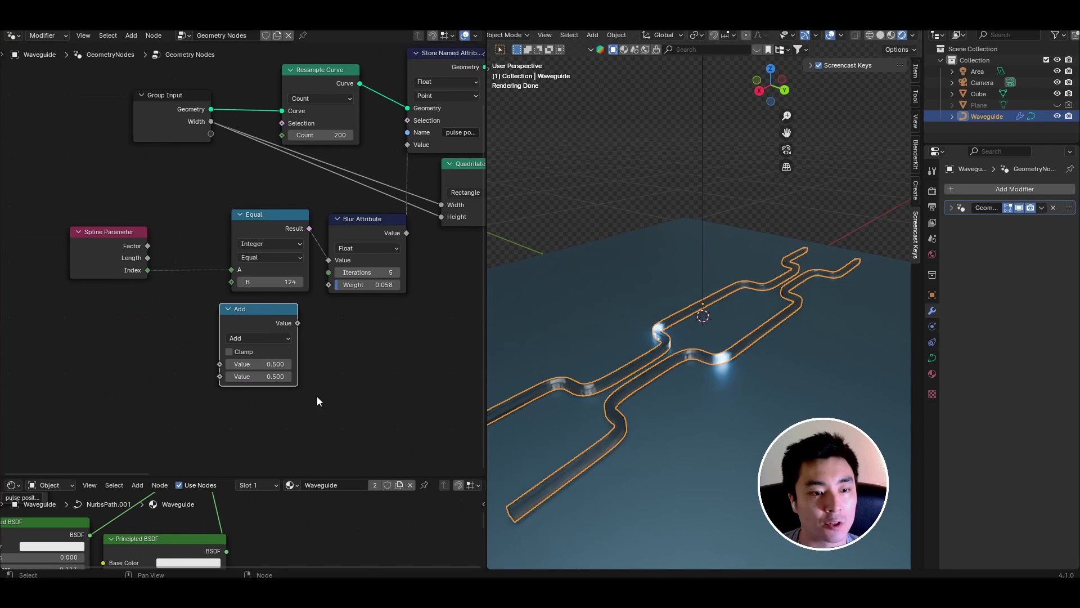
middle_click_drag(316, 396, 333, 355)
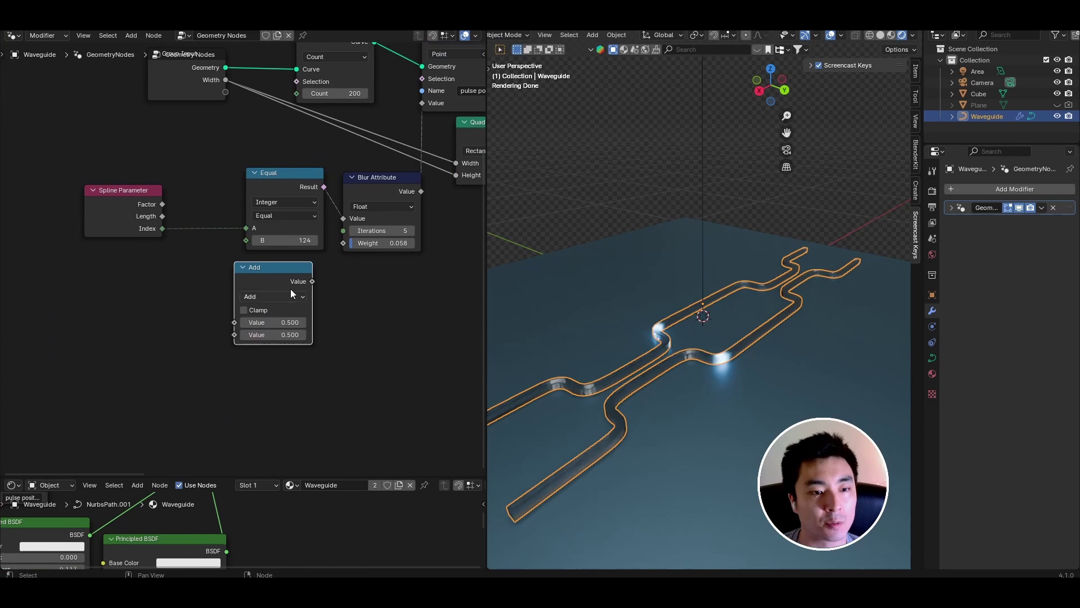
scroll(291, 289, "up", 4)
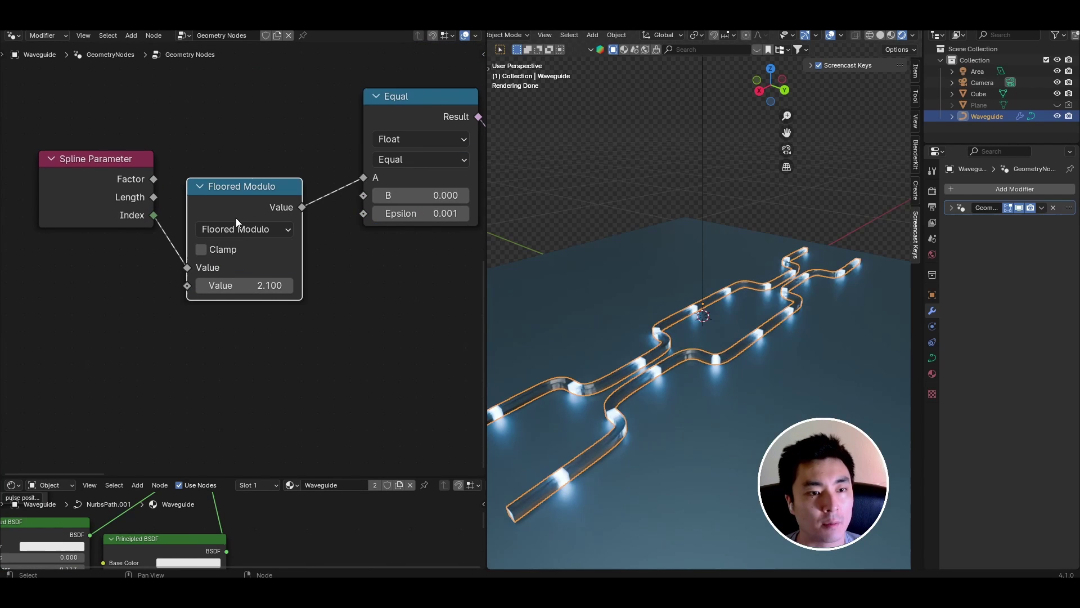
Step: Connect the Floored Modulo node's Value output to the Equal node's A input
scroll(236, 218, "up", 1)
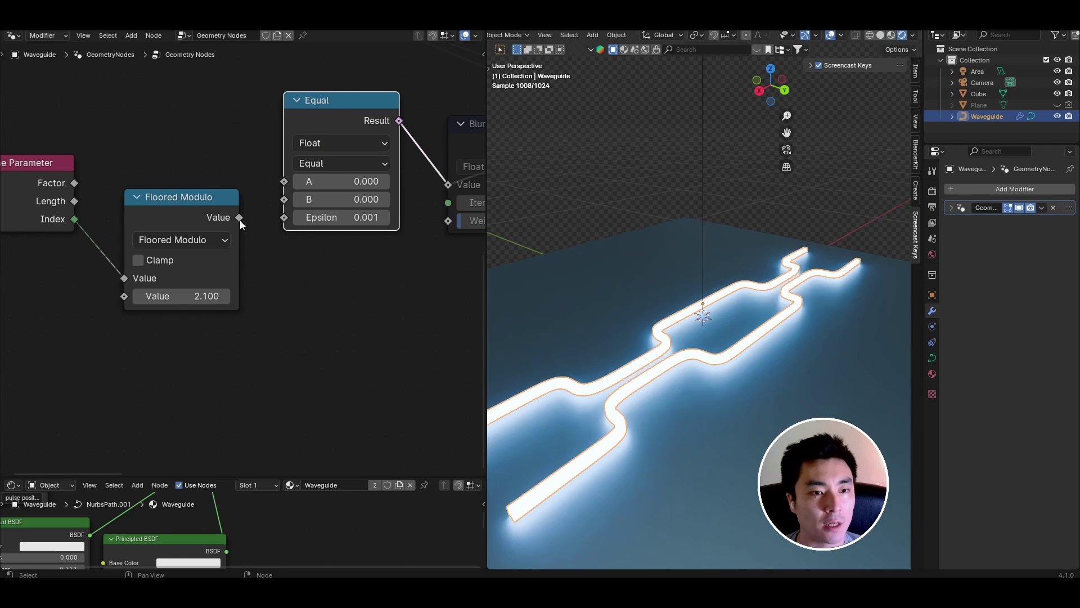
left_click_drag(239, 217, 284, 182)
middle_click_drag(247, 252, 258, 252)
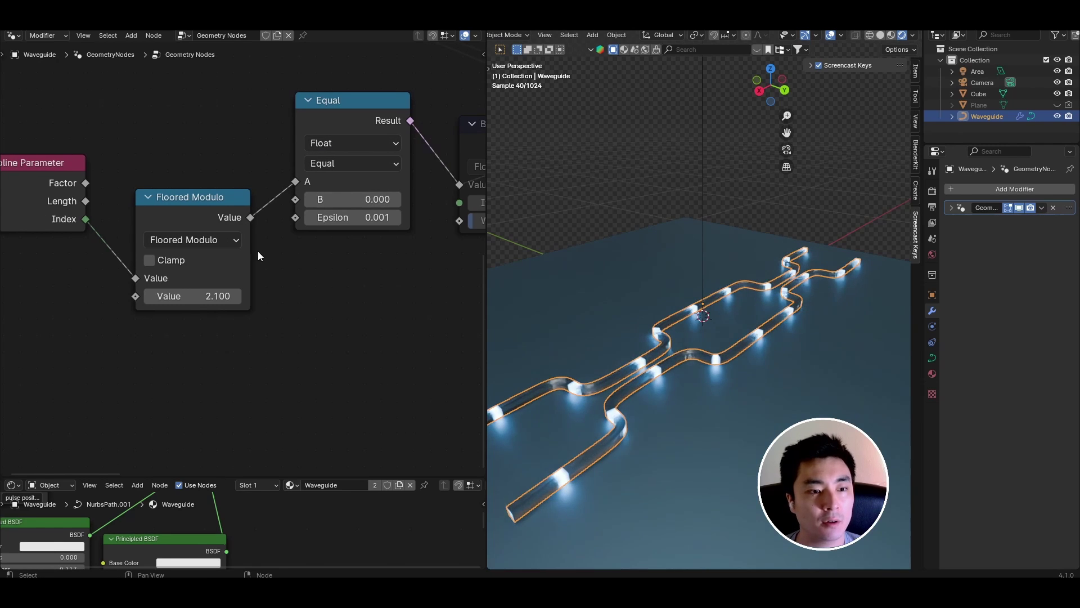
Step: Try different pulse spacings with the Floored Modulo node's second value and settle on 1.9
left_click_drag(205, 296, 171, 296)
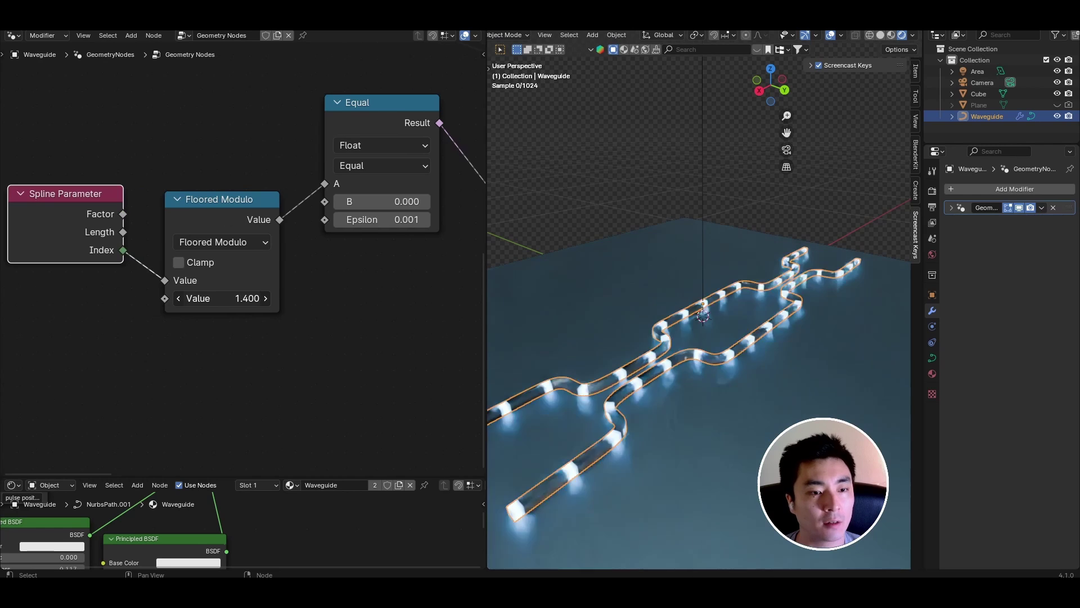
left_click_drag(224, 297, 269, 297)
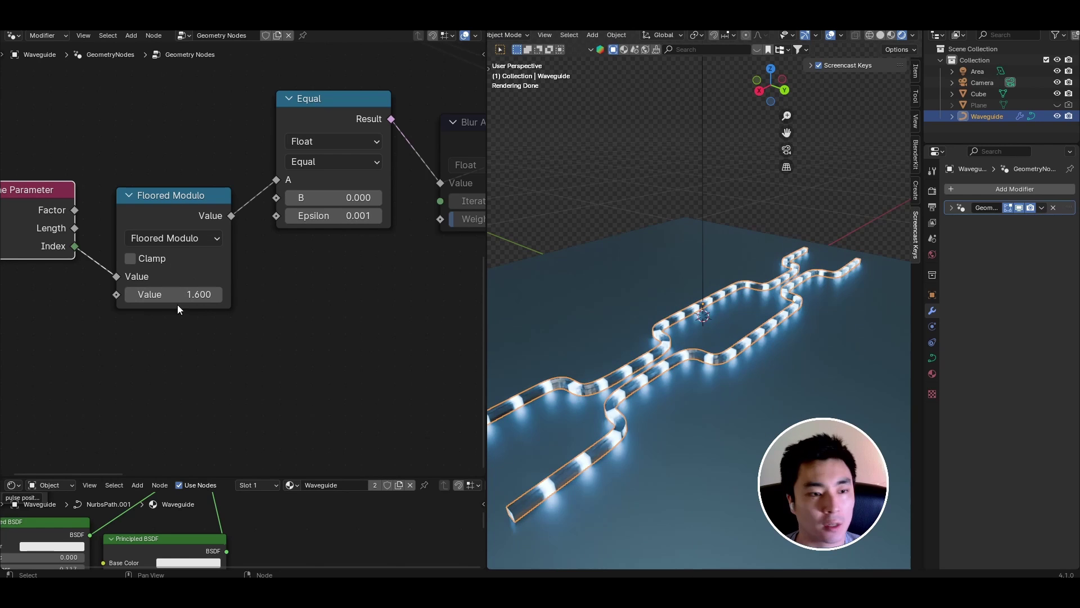
left_click_drag(176, 295, 180, 294)
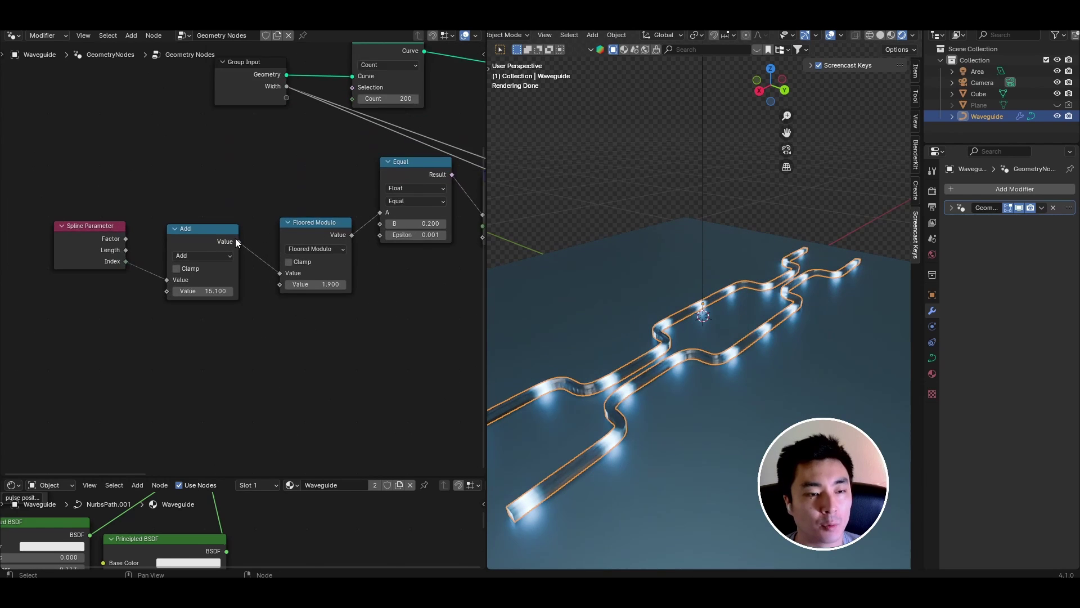
Step: Replace the Add node between Spline Parameter and Floored Modulo with a new Math node set to Add
scroll(236, 243, "up", 2)
left_click(176, 230)
key("ctrl+x")
key("shift+a")
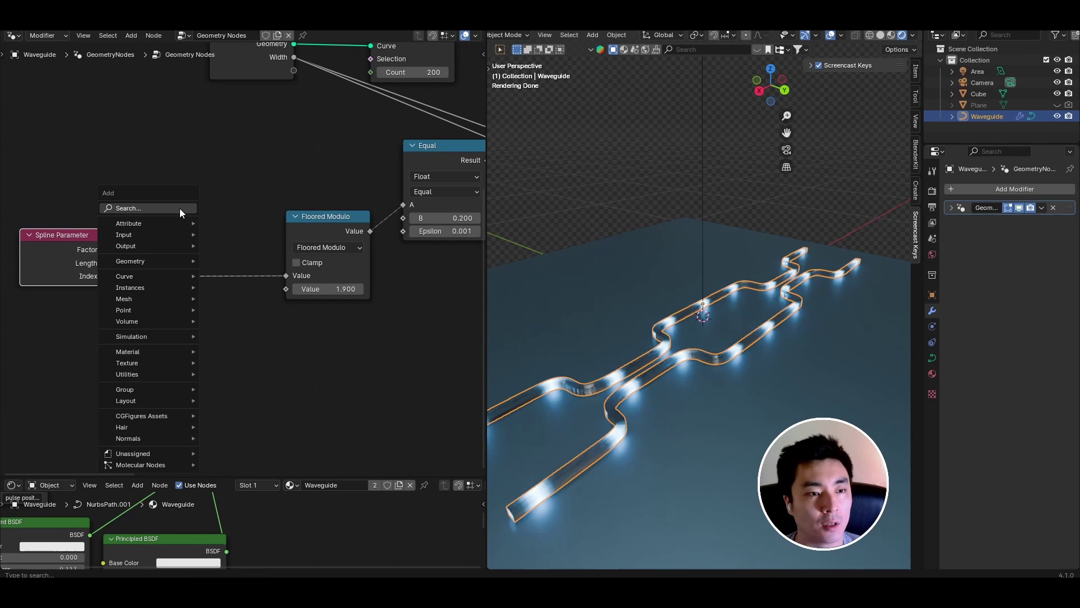
left_click(180, 208)
type("m")
key("Return")
left_click(180, 211)
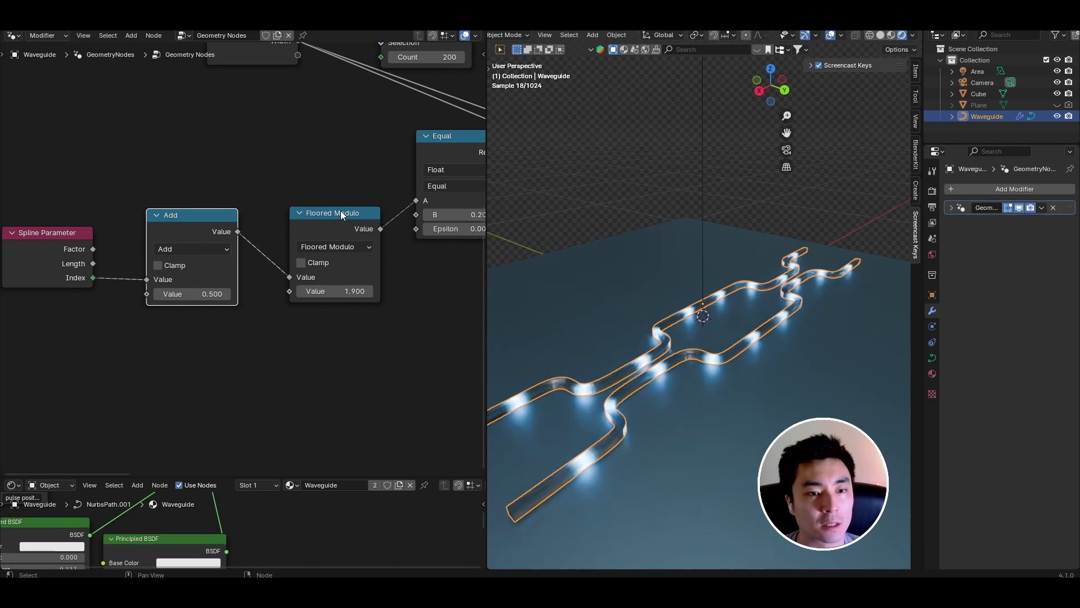
Step: Add a Scene Time node, feed its Frame output into the Add node's second Value, and play the animation
middle_click_drag(93, 325, 155, 284)
key("shift+a")
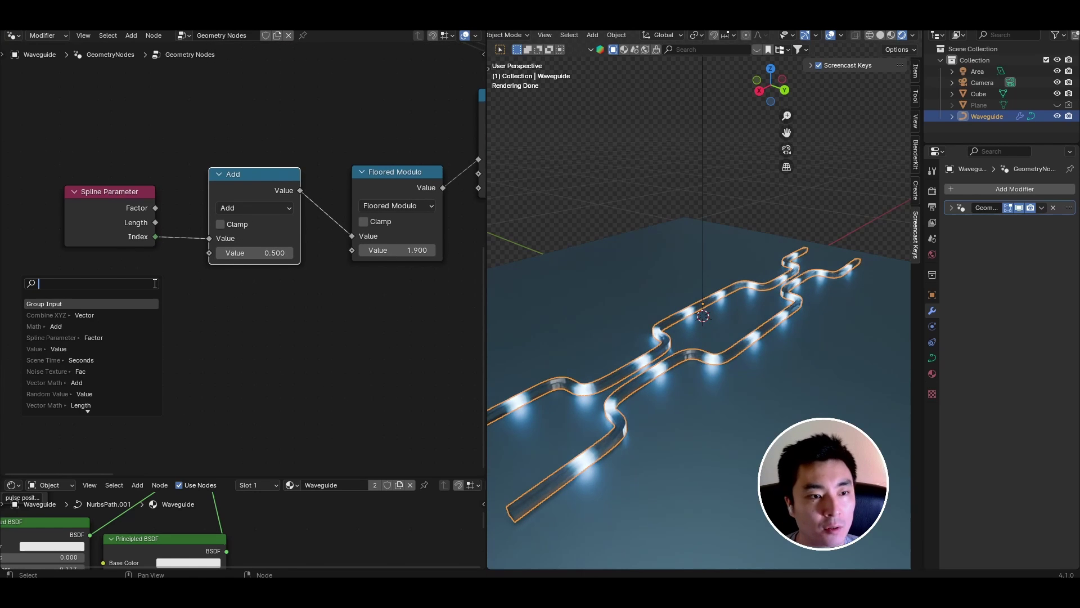
type("scene")
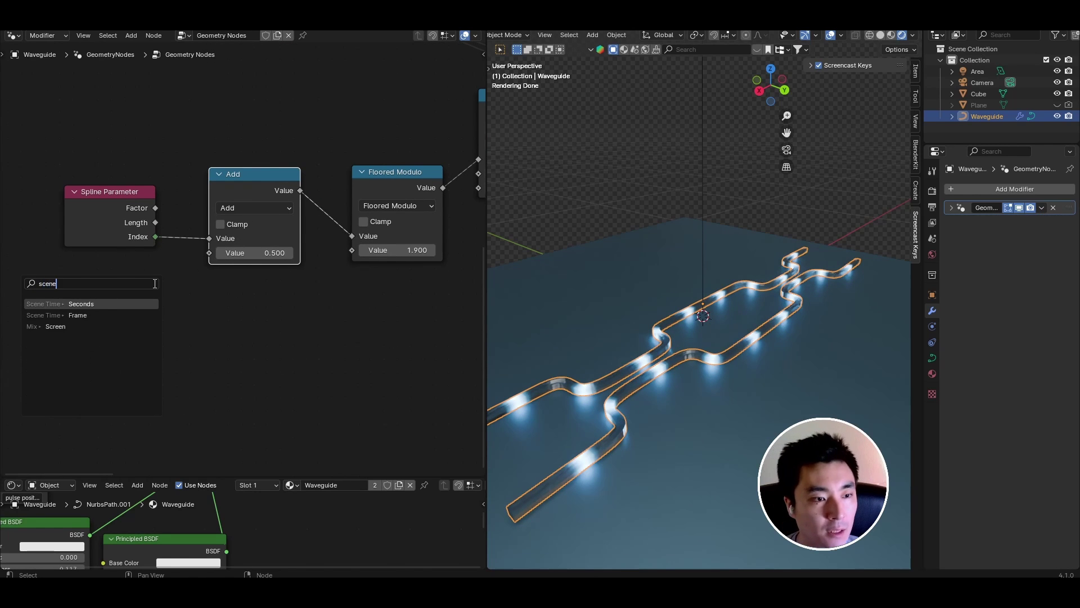
key("Return")
left_click(112, 281)
left_click_drag(153, 308, 208, 254)
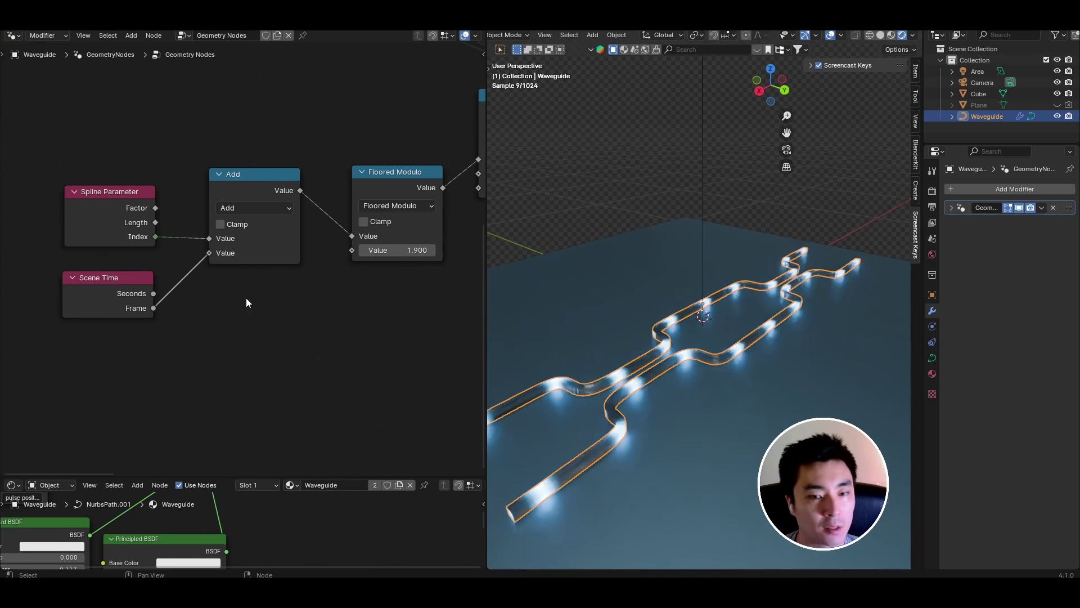
key("space")
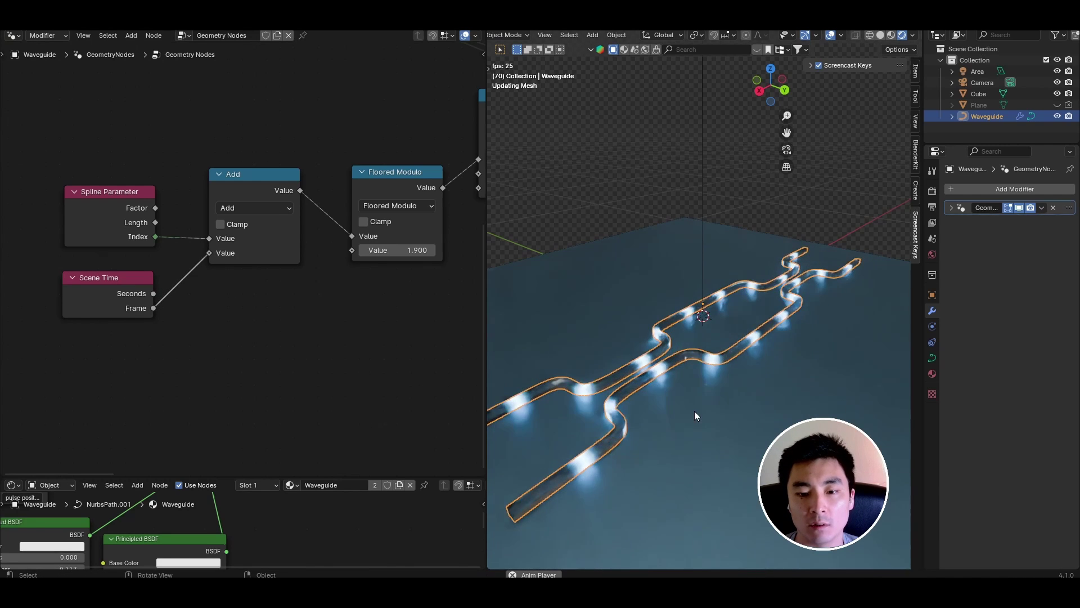
middle_click_drag(695, 411, 563, 419)
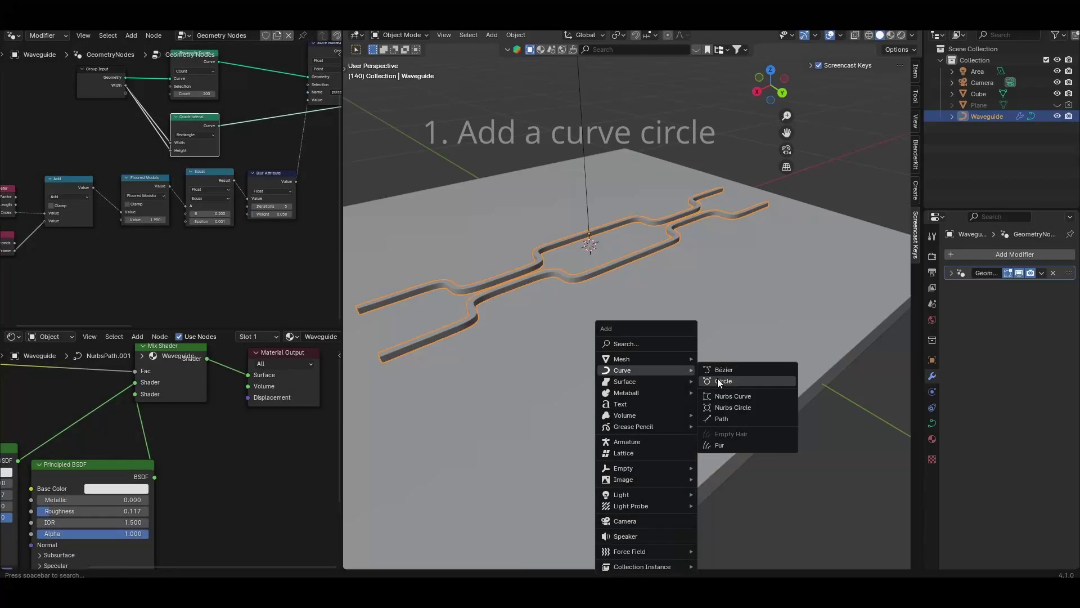
Step: Add a curve circle, scale it down, and place it on the substrate beside the waveguide
left_click(717, 378)
key("s")
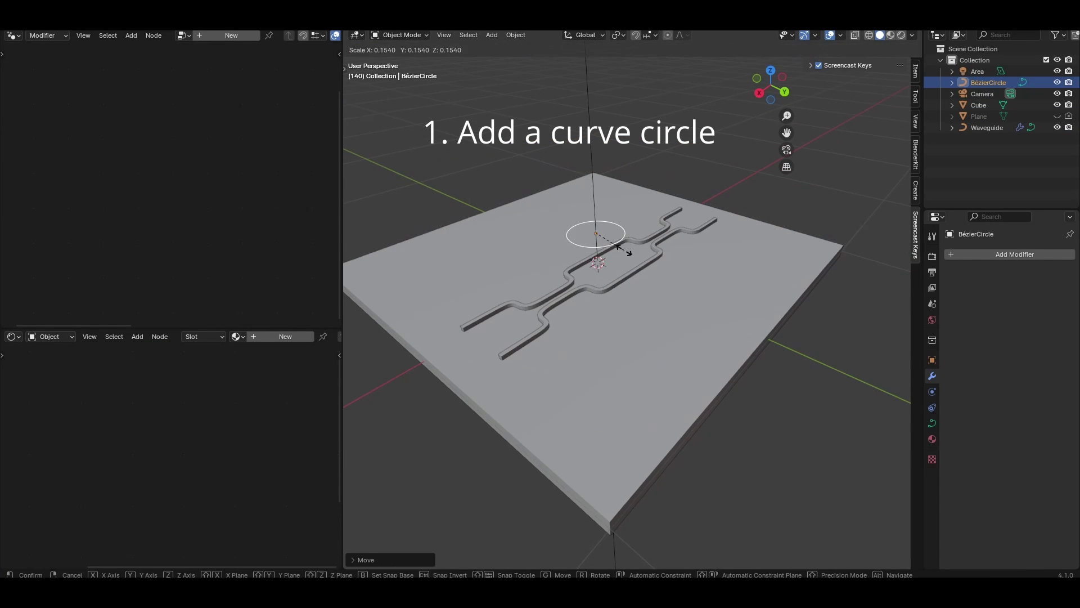
left_click(622, 250)
scroll(623, 250, "up", 4)
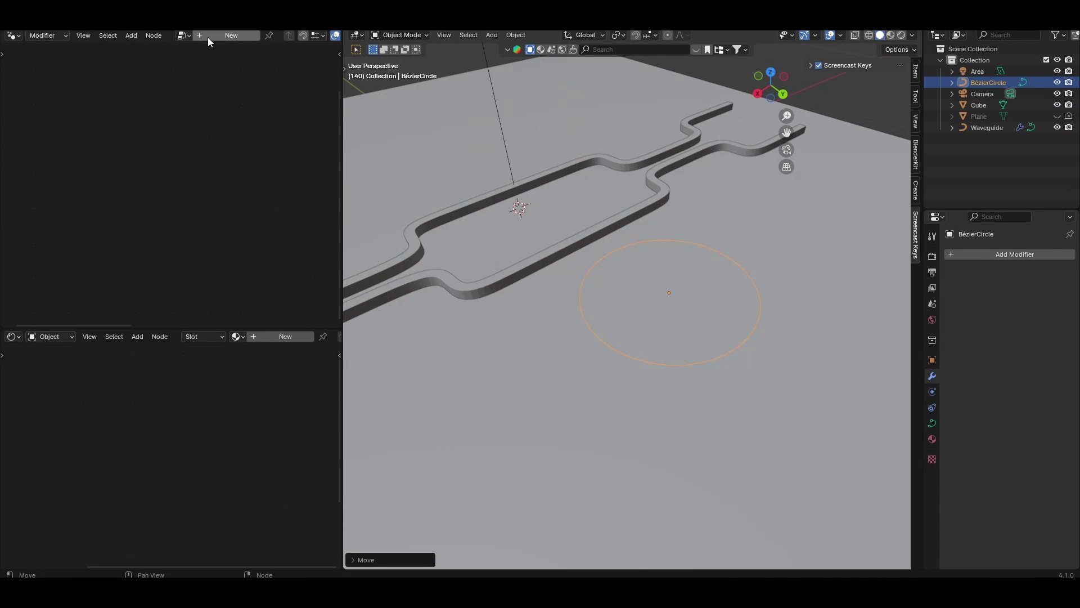
Step: Give the circle the existing Geometry Nodes group as its modifier and set its Width to 0.1 m
left_click(208, 37)
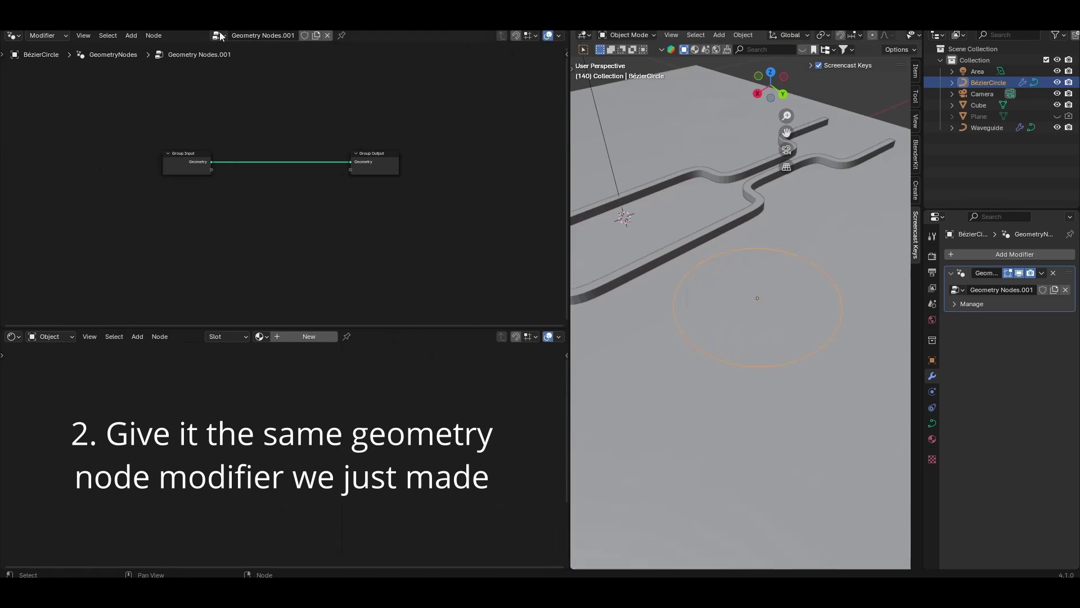
left_click(220, 35)
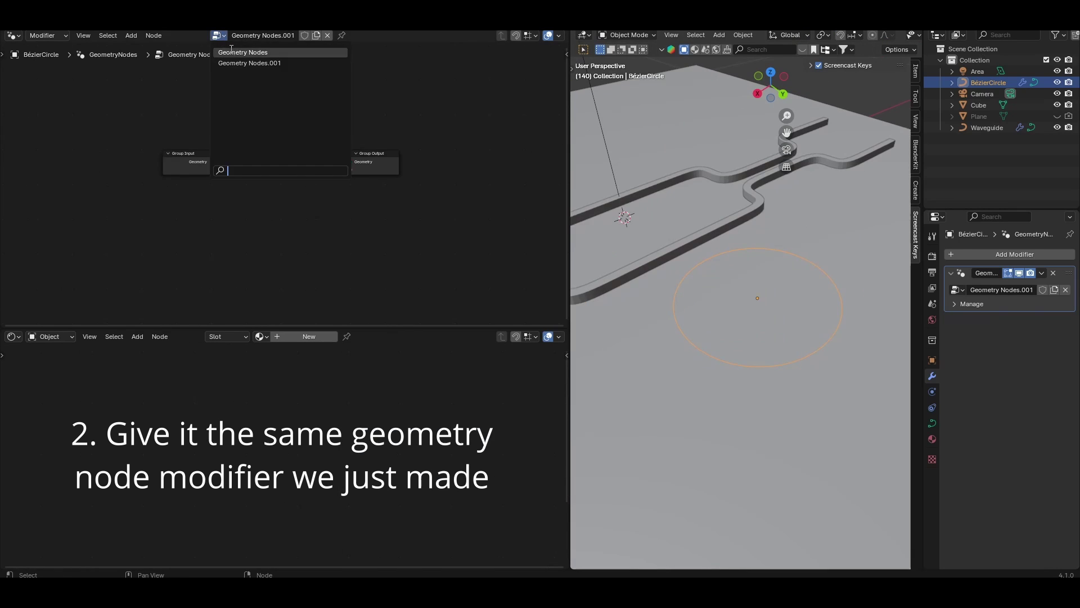
left_click(232, 52)
left_click_drag(1022, 304, 1030, 304)
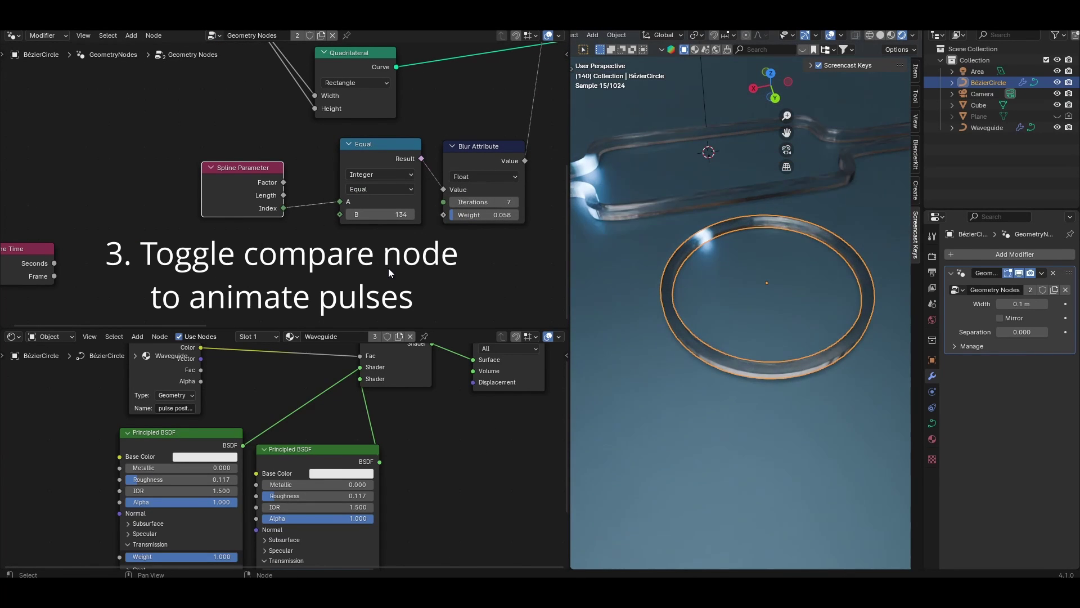
Step: Set the Equal node's B value to 116 to move the pulse around the ring
left_click_drag(389, 214, 363, 215)
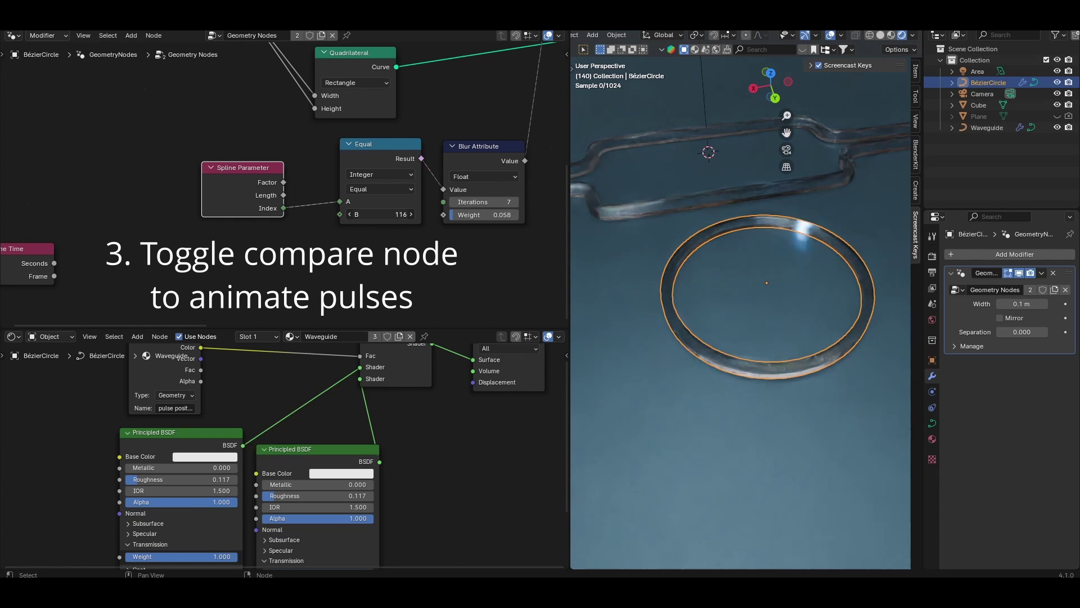